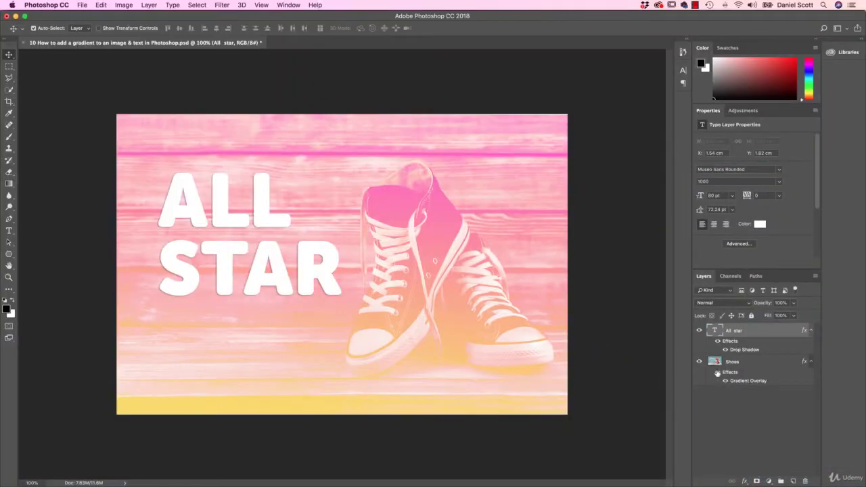
# Hide, then restore the Shoes layer's gradient effect to compare against the original photo.
pyautogui.click(718, 373)
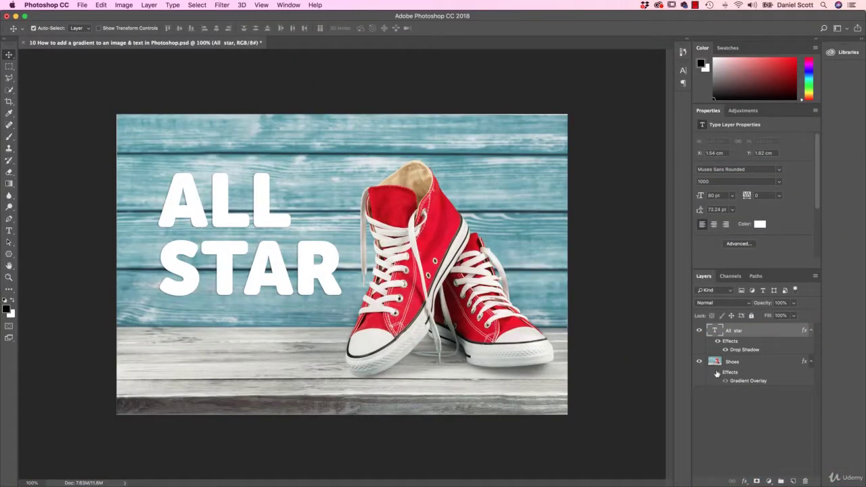
pyautogui.click(718, 373)
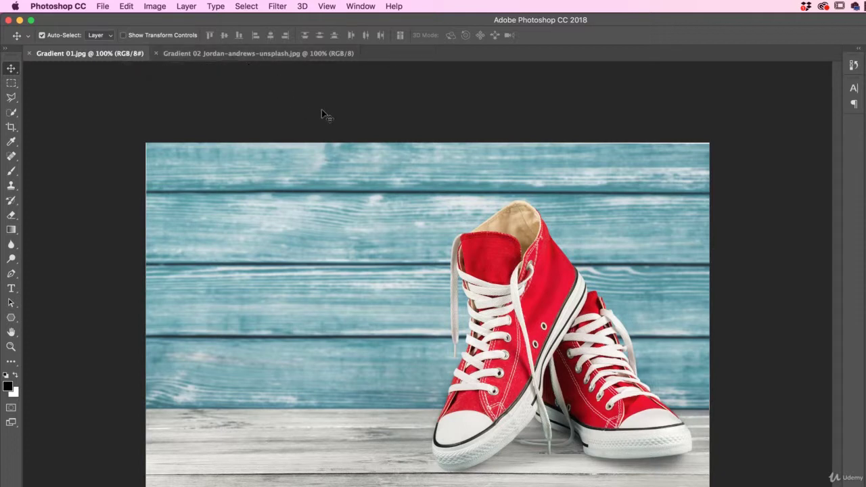
# Start horizontal text on the photo in Museo Sans Rounded, 80 pt, white.
pyautogui.press('super+j')
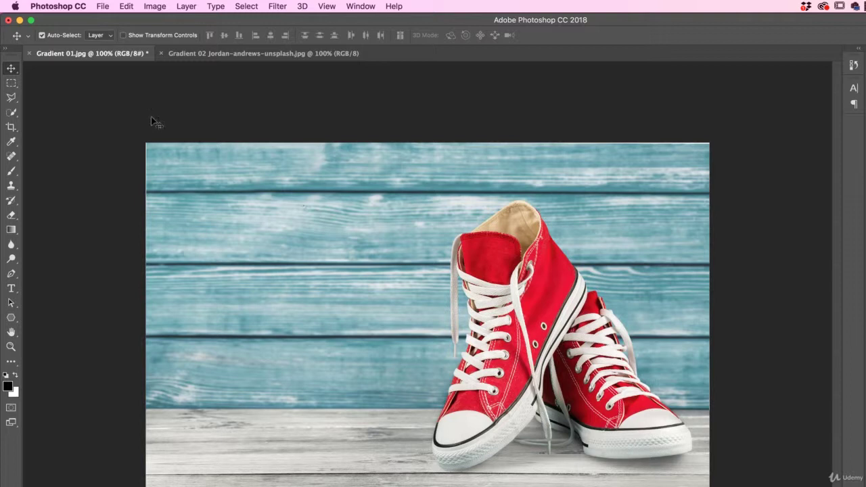
pyautogui.click(10, 290)
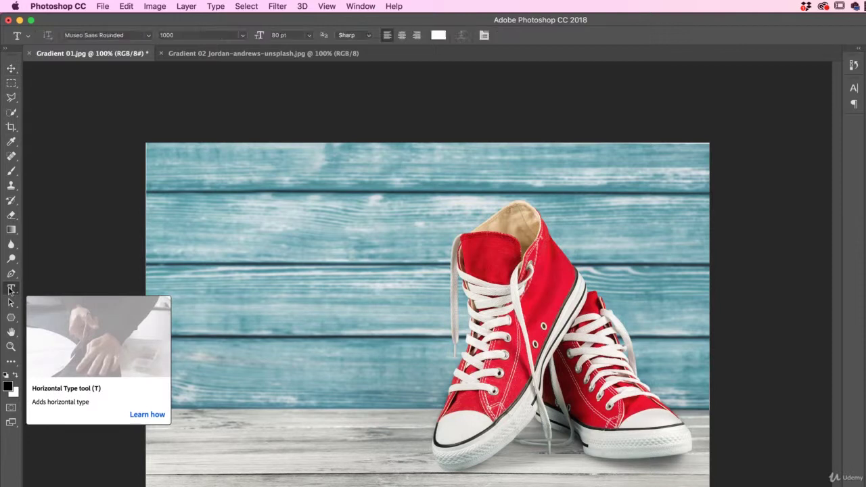
pyautogui.click(232, 260)
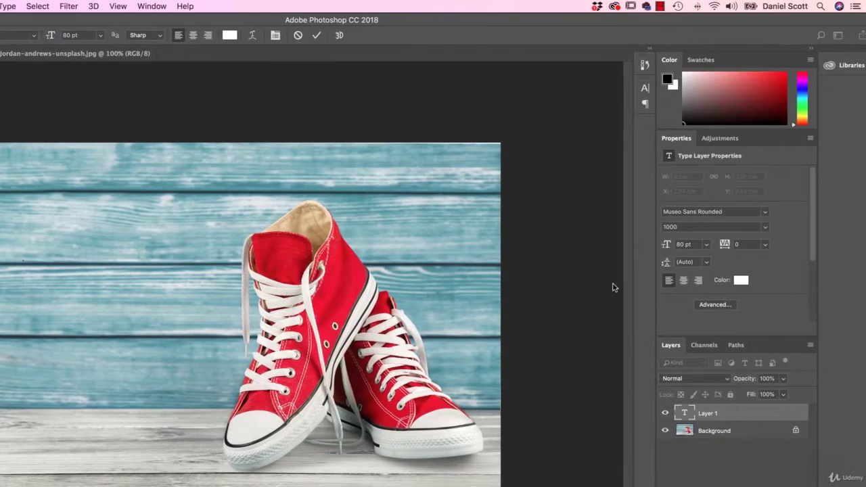
pyautogui.click(684, 245)
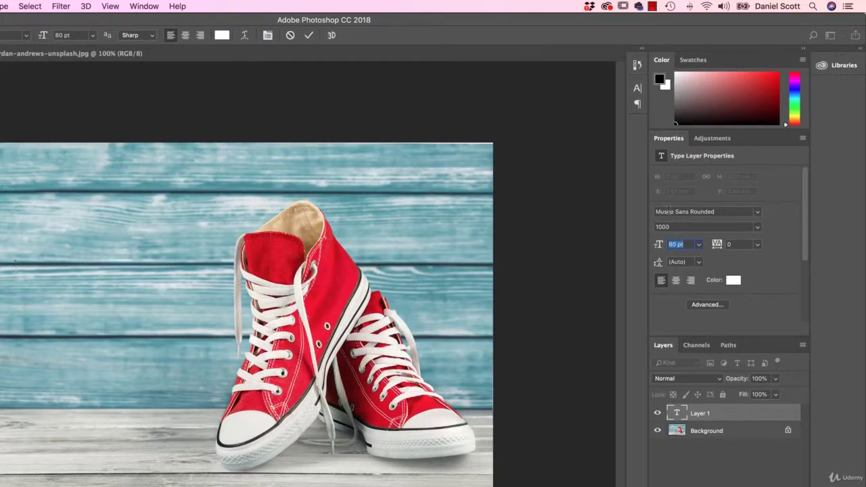
pyautogui.click(756, 214)
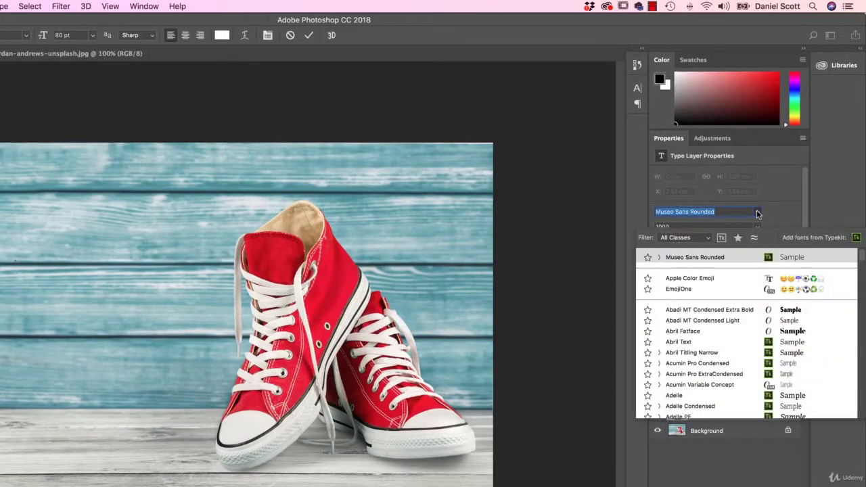
pyautogui.click(756, 214)
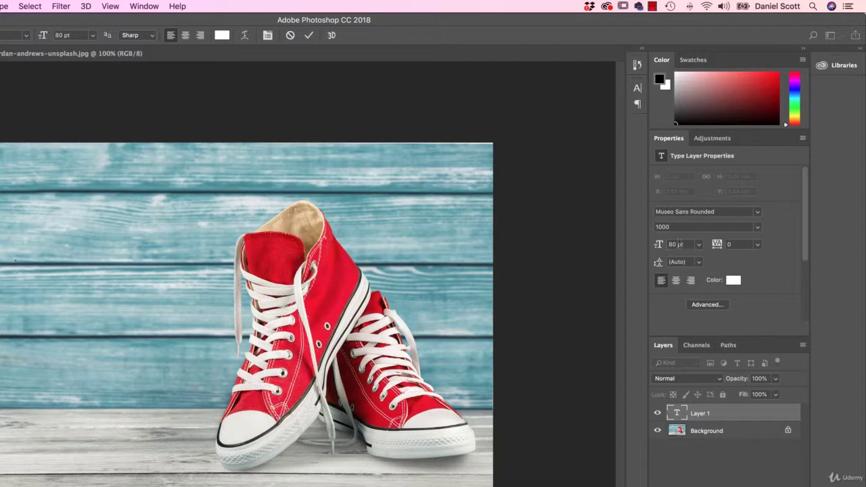
pyautogui.click(676, 244)
# Type ALL and STAR on two lines over the blue wood.
pyautogui.click(16, 265)
pyautogui.write('ALL')
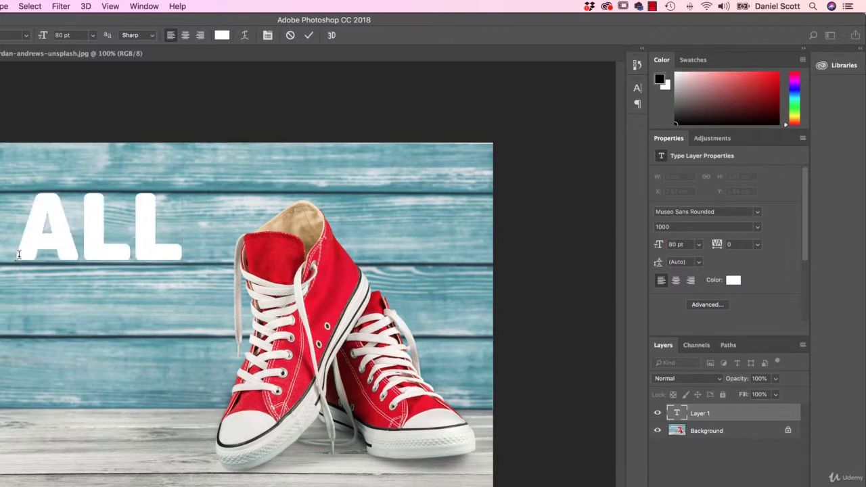
pyautogui.press('Return')
pyautogui.write('STAR')
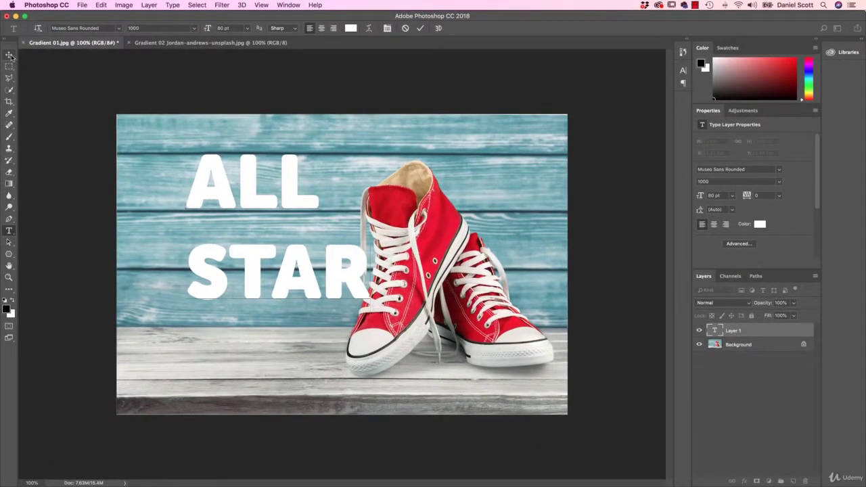
# Move the ALL STAR text left and down and recolour it deep red c50000.
pyautogui.click(9, 55)
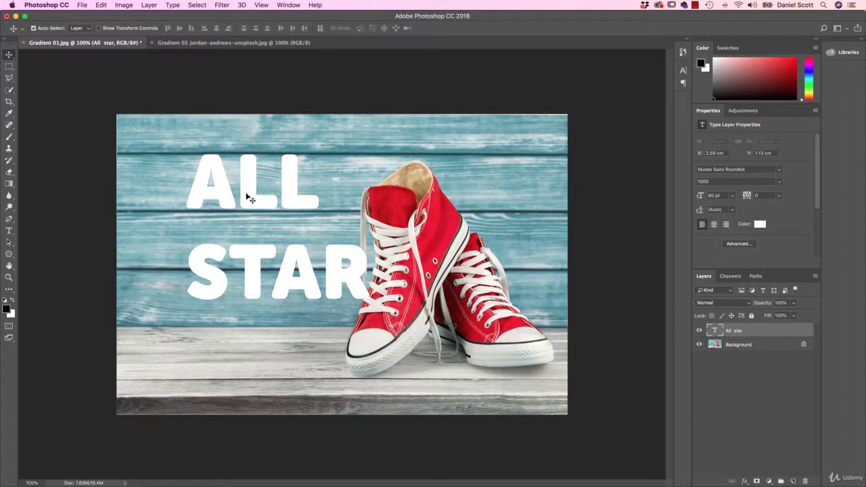
pyautogui.moveTo(248, 198); pyautogui.dragTo(221, 217)
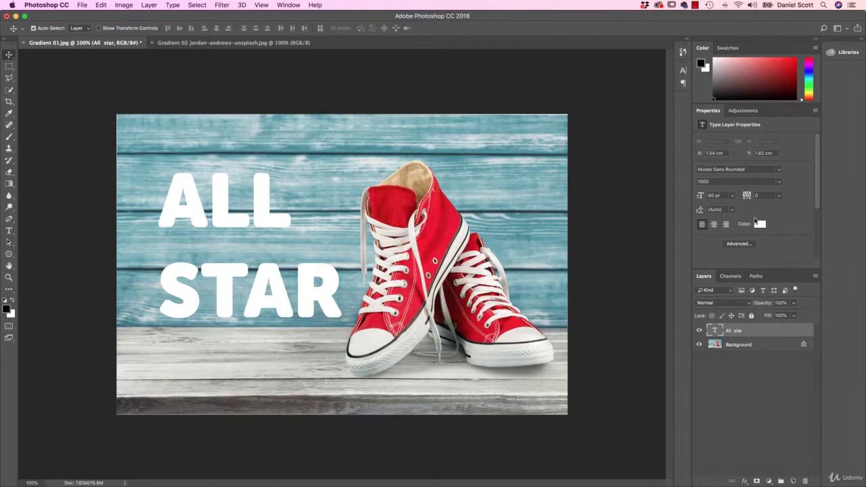
pyautogui.click(760, 223)
pyautogui.click(618, 176)
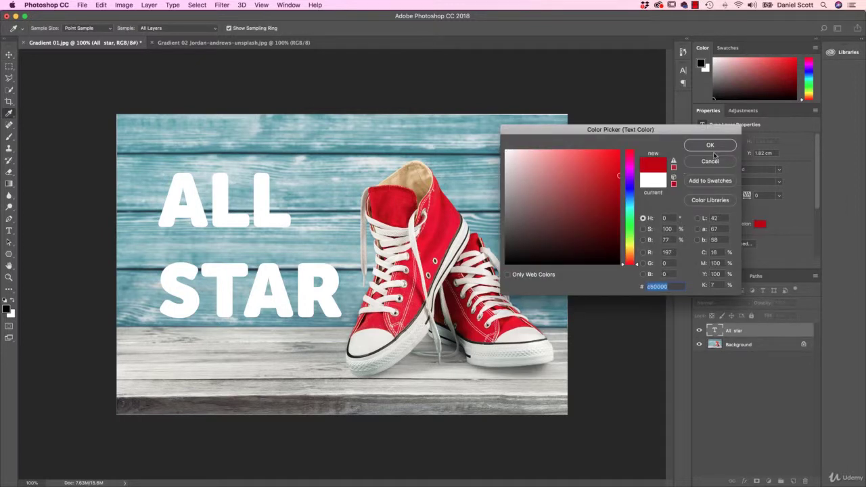
pyautogui.click(710, 147)
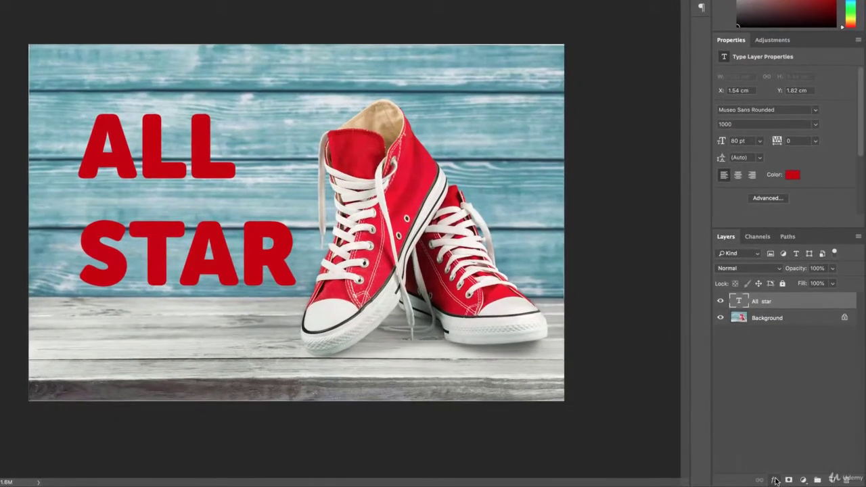
pyautogui.click(745, 481)
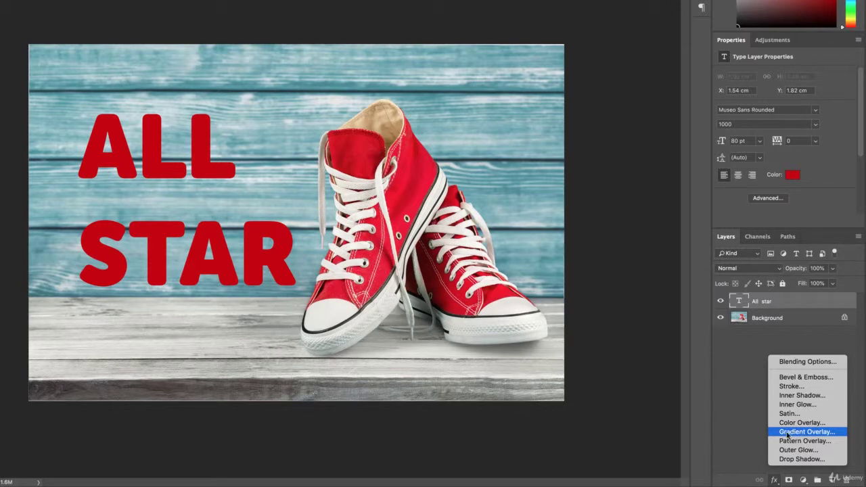
# Add a Gradient Overlay to the text and preview black-white, red-green, violet-orange and chrome presets.
pyautogui.click(795, 433)
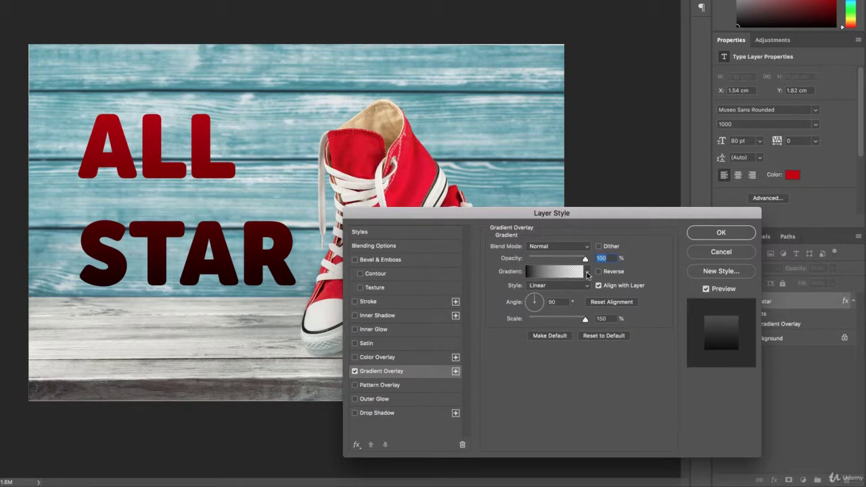
pyautogui.moveTo(603, 212); pyautogui.dragTo(574, 80)
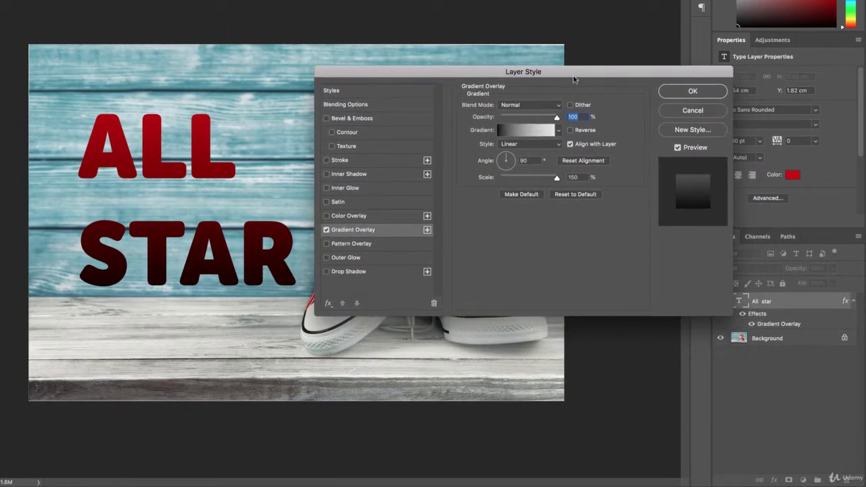
pyautogui.click(559, 131)
pyautogui.click(474, 153)
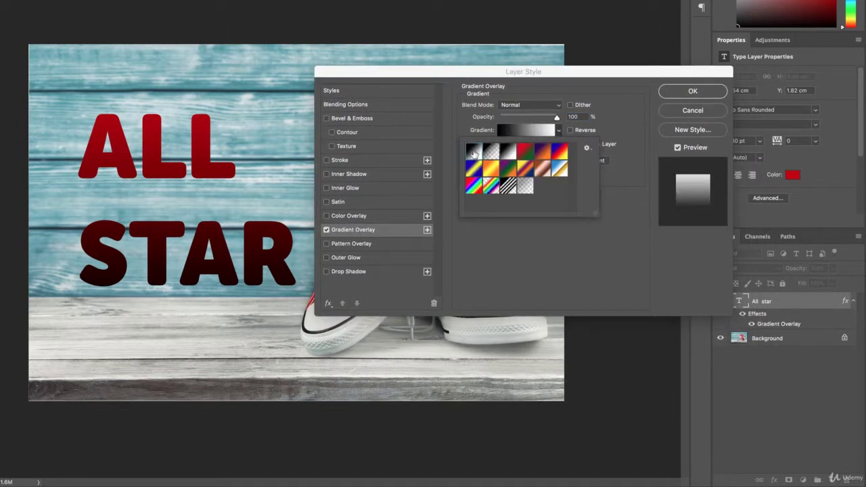
pyautogui.click(526, 153)
pyautogui.click(542, 154)
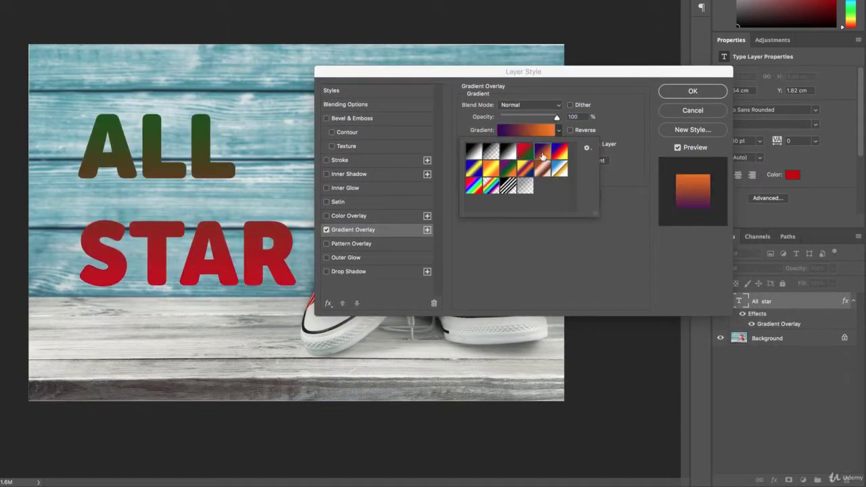
pyautogui.click(559, 153)
pyautogui.click(559, 169)
pyautogui.click(542, 154)
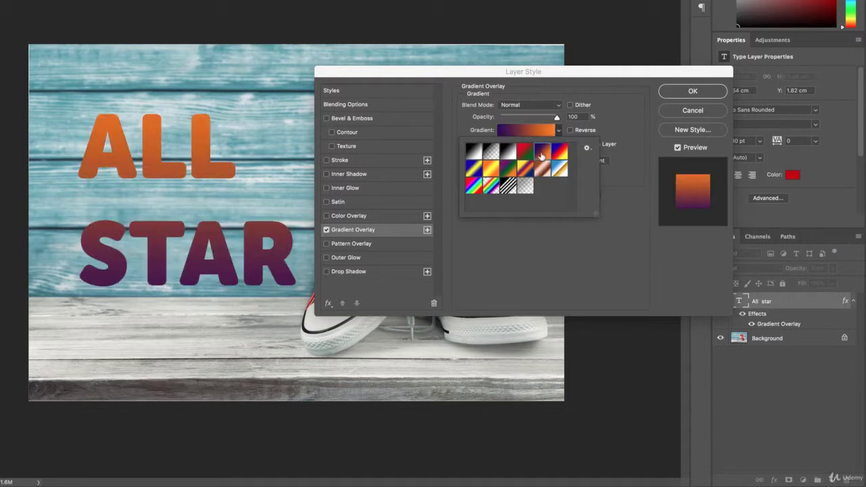
pyautogui.click(525, 170)
# Preview the rainbow and stripe presets, then settle on the black-to-white gradient.
pyautogui.click(508, 170)
pyautogui.click(491, 170)
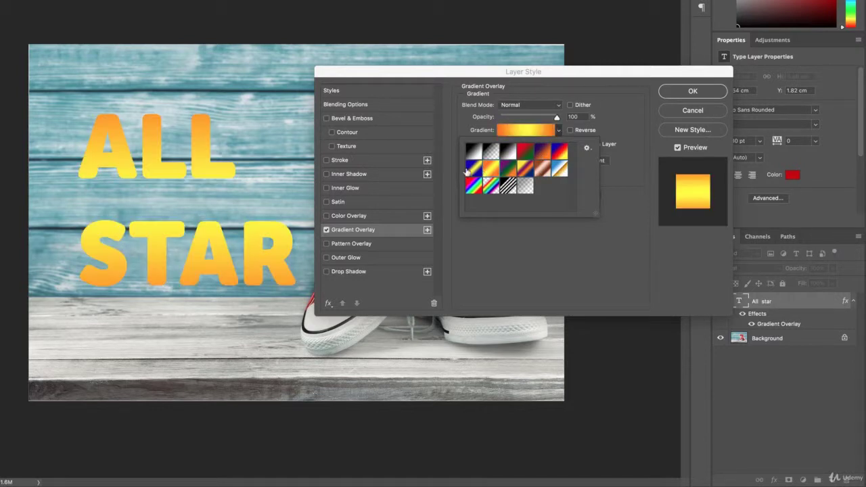
pyautogui.click(474, 169)
pyautogui.click(474, 186)
pyautogui.click(495, 189)
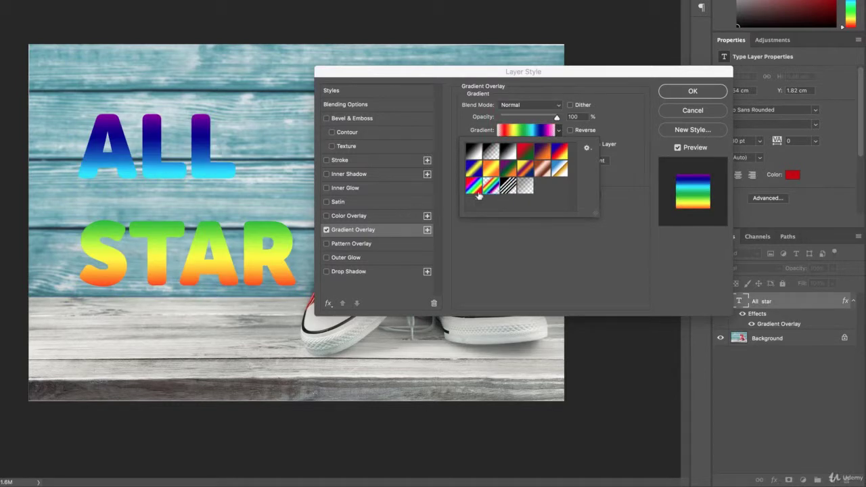
pyautogui.click(474, 189)
pyautogui.click(495, 189)
pyautogui.click(508, 188)
pyautogui.click(489, 188)
pyautogui.click(477, 153)
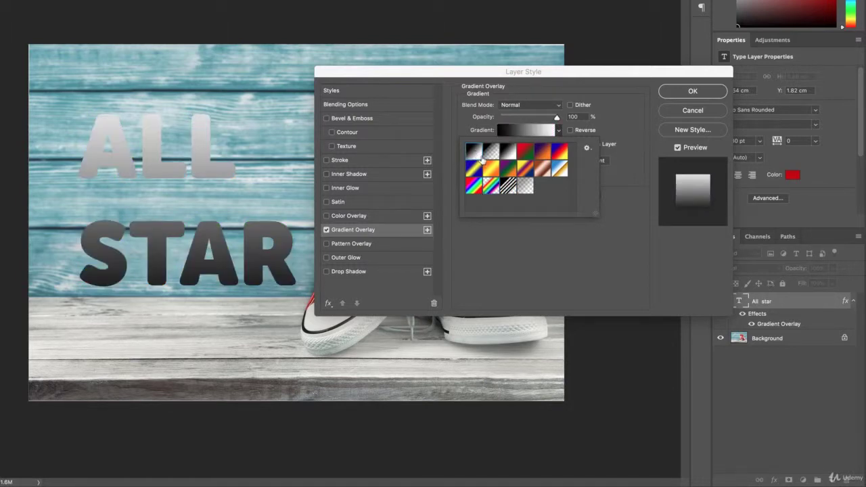
pyautogui.click(559, 132)
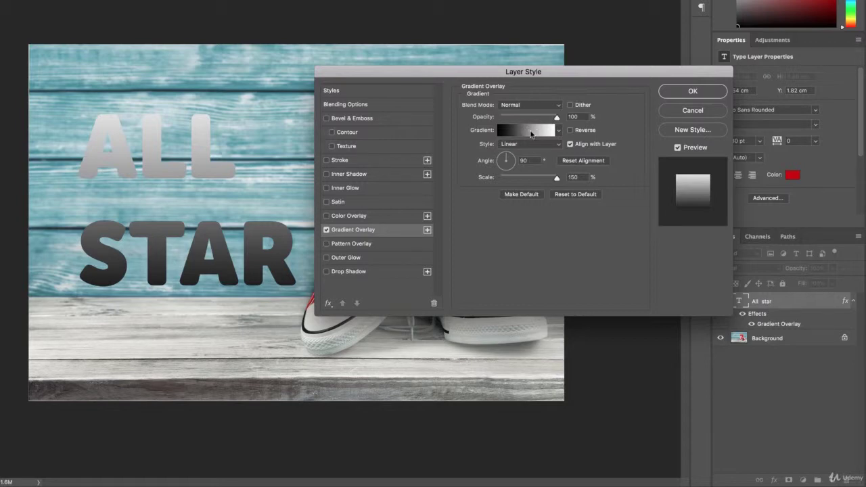
# In the Gradient Editor, set the gradient's left stop to sky blue.
pyautogui.click(532, 132)
pyautogui.moveTo(492, 65); pyautogui.dragTo(503, 80)
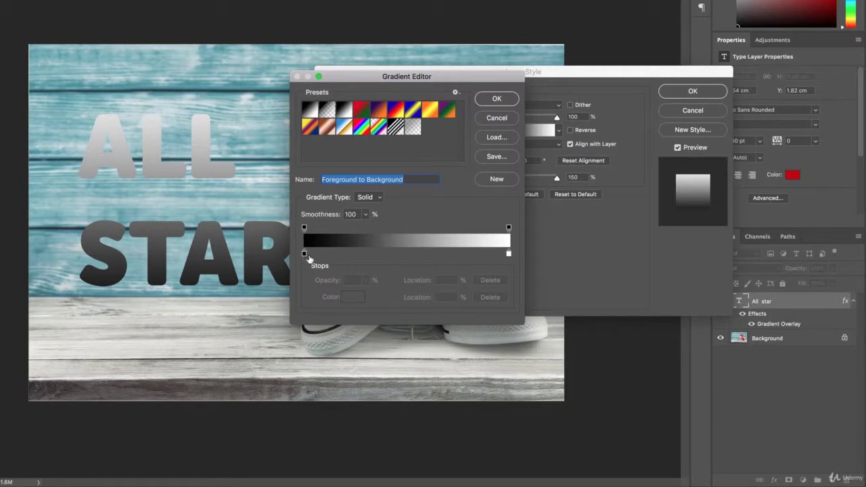
pyautogui.doubleClick(304, 254)
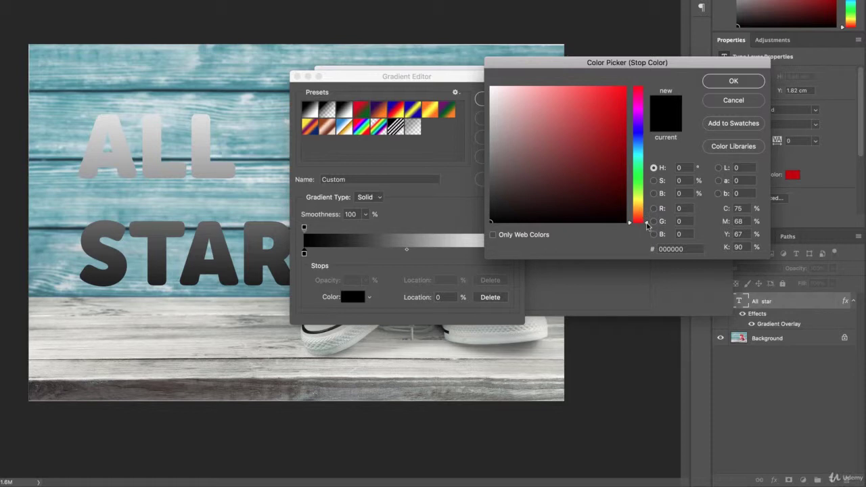
pyautogui.moveTo(648, 220); pyautogui.dragTo(646, 150)
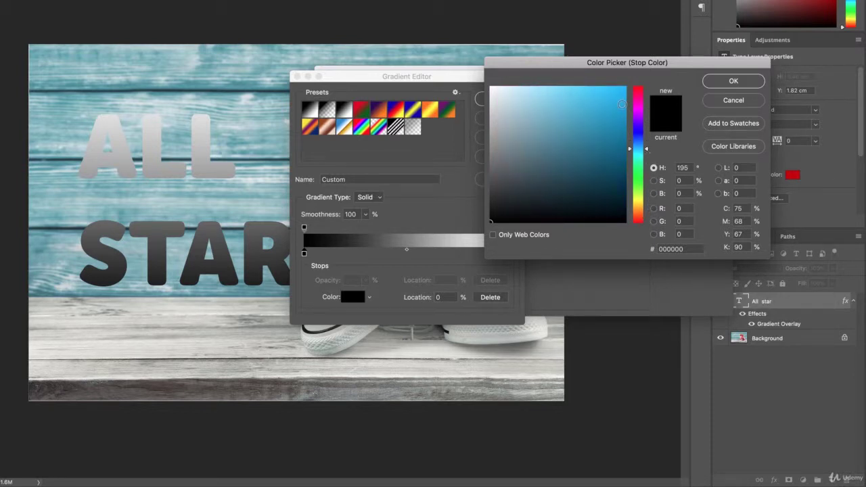
pyautogui.click(620, 101)
pyautogui.click(737, 83)
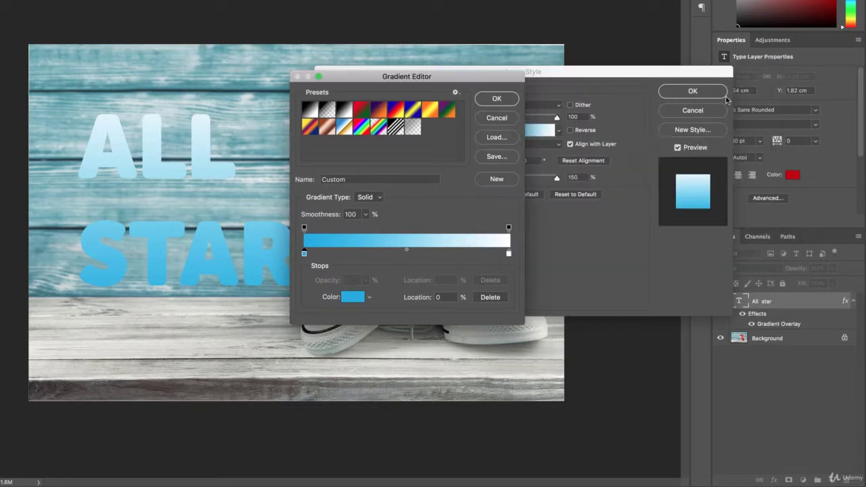
# Set the gradient's right stop to magenta d21ee7.
pyautogui.doubleClick(509, 255)
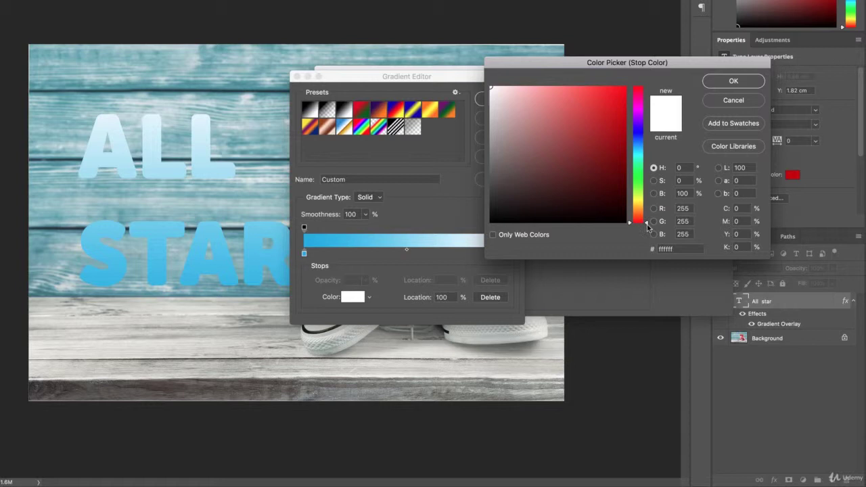
pyautogui.moveTo(648, 225); pyautogui.dragTo(646, 114)
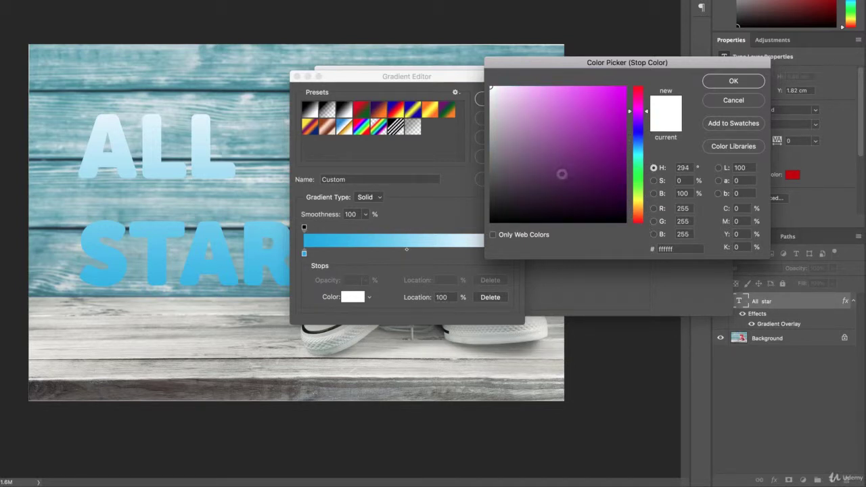
pyautogui.click(608, 100)
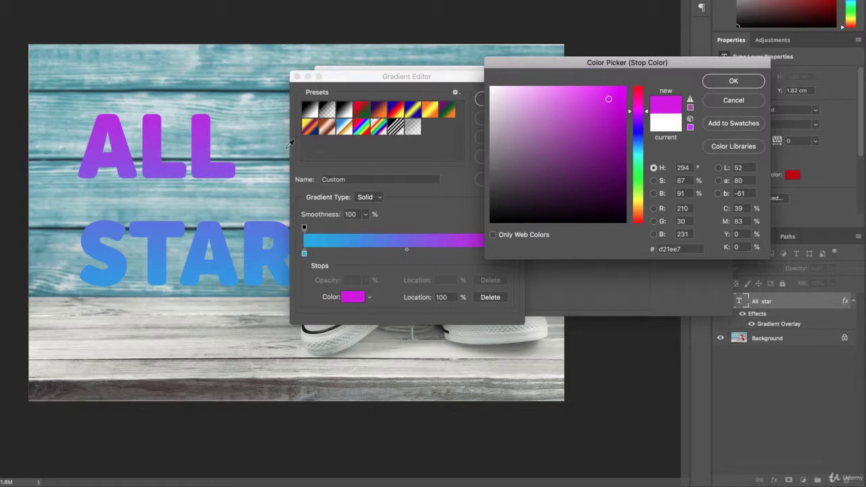
pyautogui.click(753, 84)
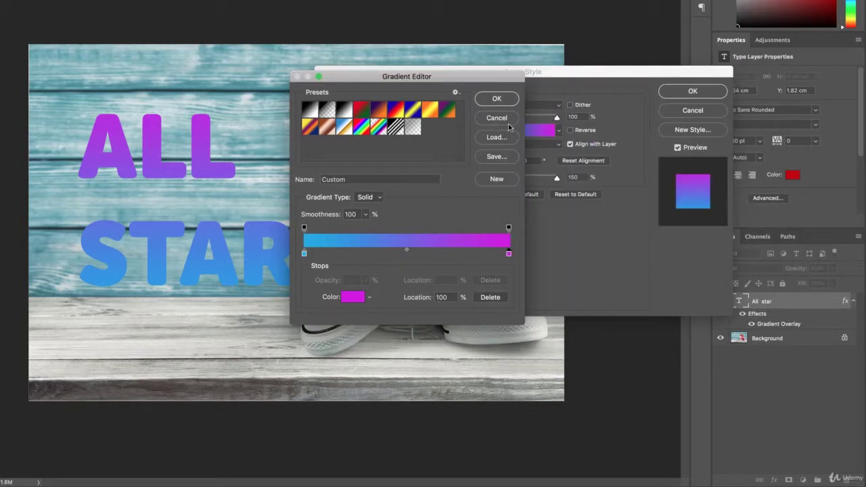
# Accept the edited gradient, test Reverse, and bring the angle to 86°.
pyautogui.click(503, 100)
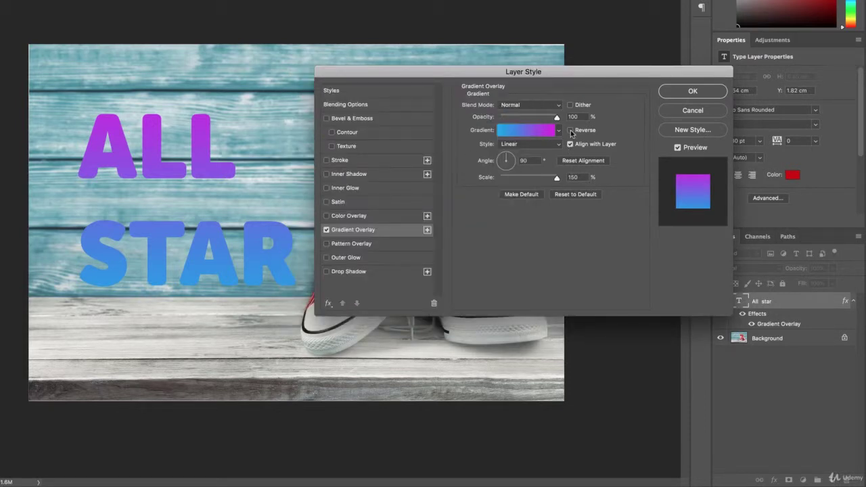
pyautogui.click(571, 131)
pyautogui.click(571, 131)
pyautogui.click(504, 160)
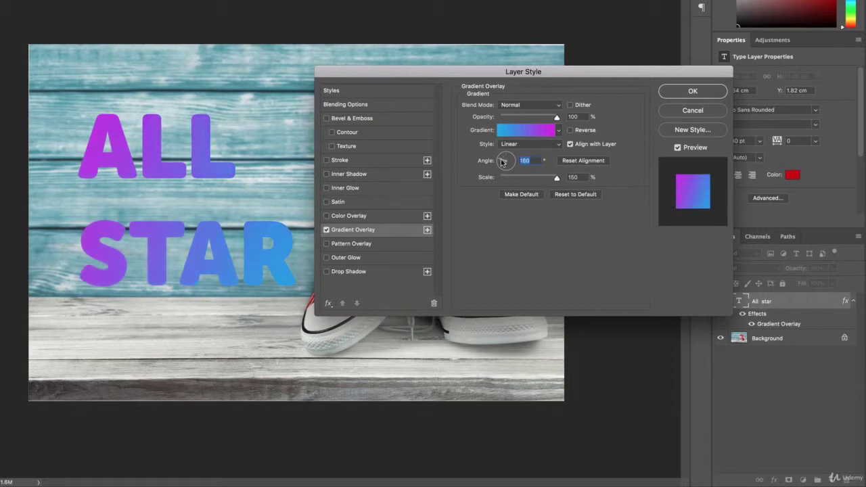
pyautogui.click(500, 160)
pyautogui.moveTo(499, 168); pyautogui.dragTo(506, 163)
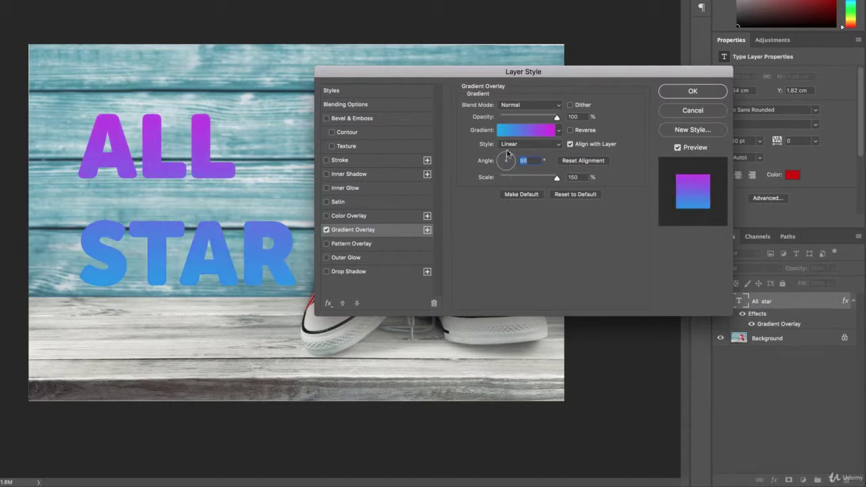
# Try Radial, Angle and Reflected styles, return to Linear, and set scale to 100%.
pyautogui.click(531, 148)
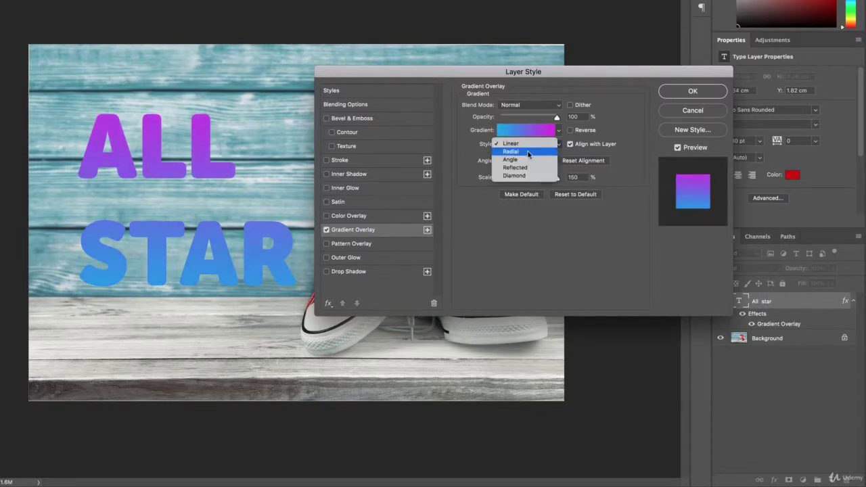
pyautogui.click(528, 151)
pyautogui.click(523, 146)
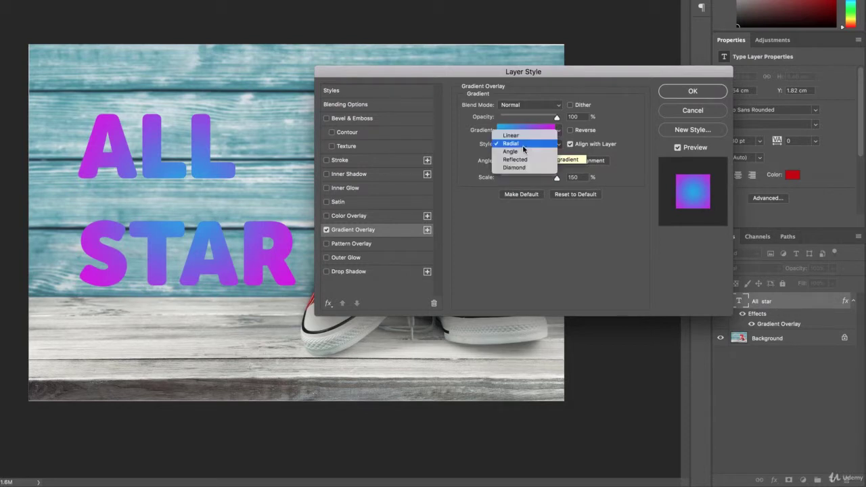
pyautogui.click(521, 153)
pyautogui.click(522, 145)
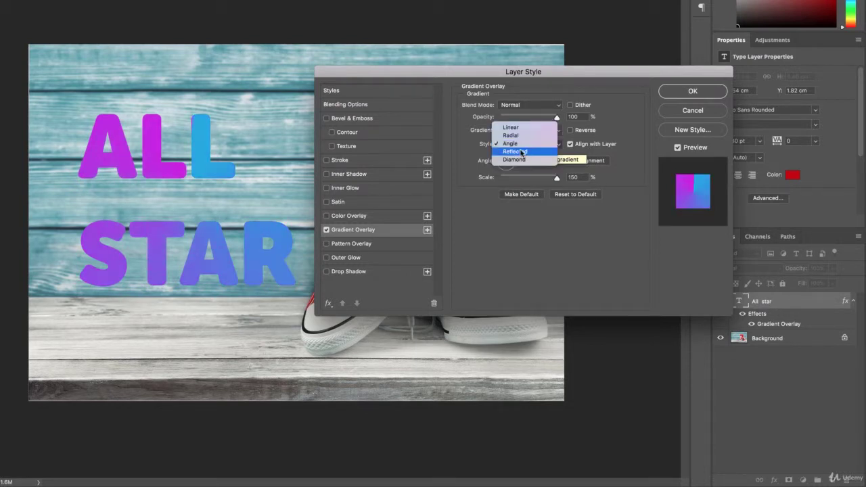
pyautogui.click(516, 152)
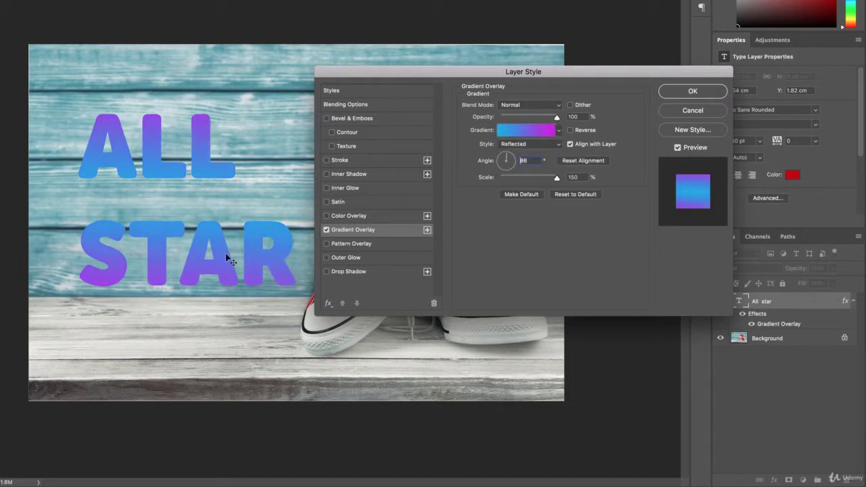
pyautogui.click(521, 146)
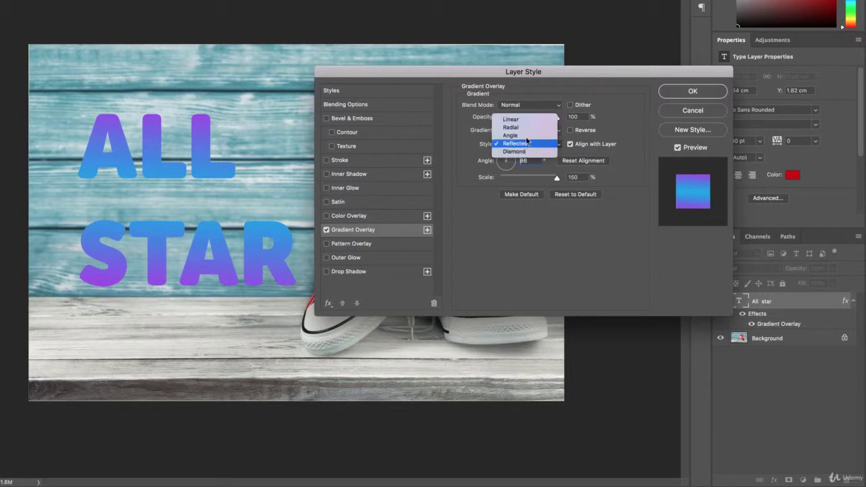
pyautogui.click(525, 120)
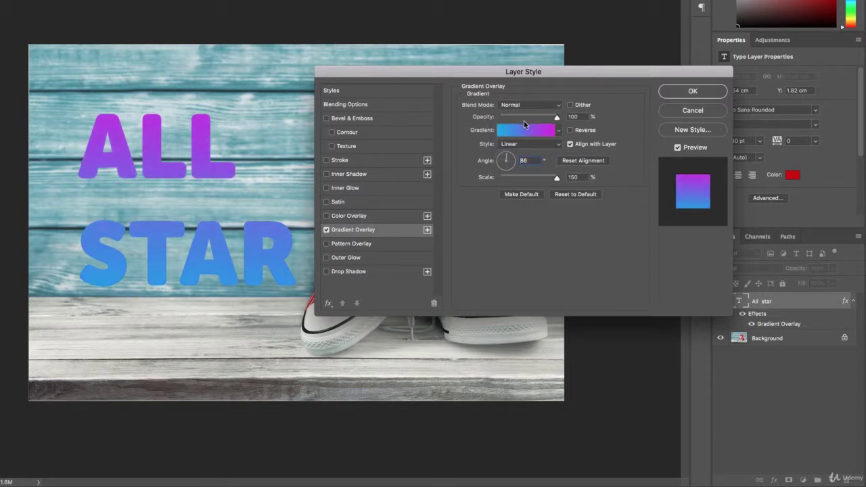
pyautogui.moveTo(557, 180); pyautogui.dragTo(536, 180)
pyautogui.write('100')
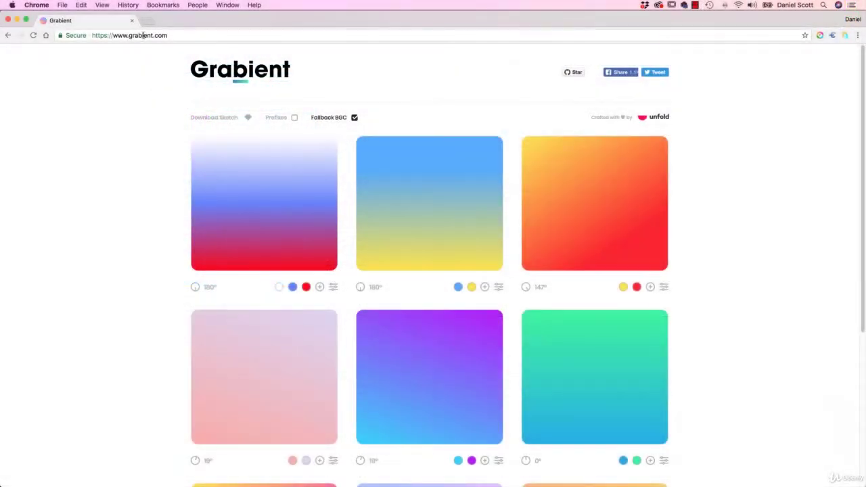
# Browse Grabient to its second page of gradients.
pyautogui.click(144, 35)
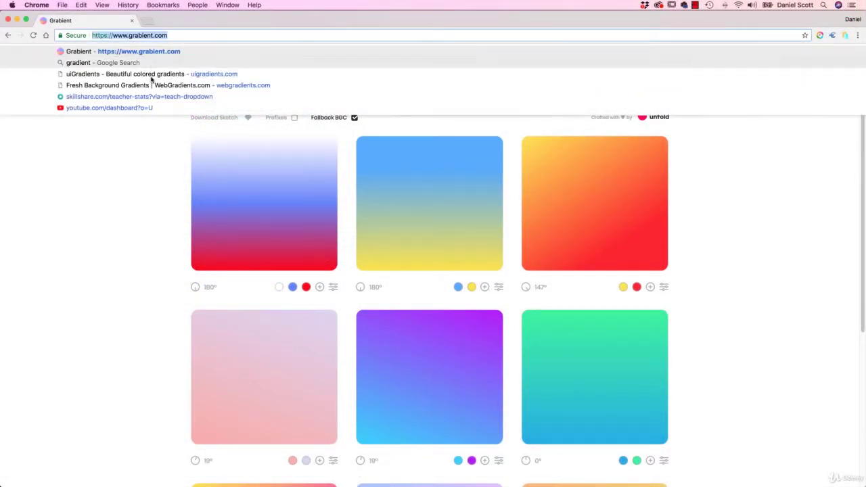
pyautogui.click(118, 164)
pyautogui.scroll(-5, 113, 175)
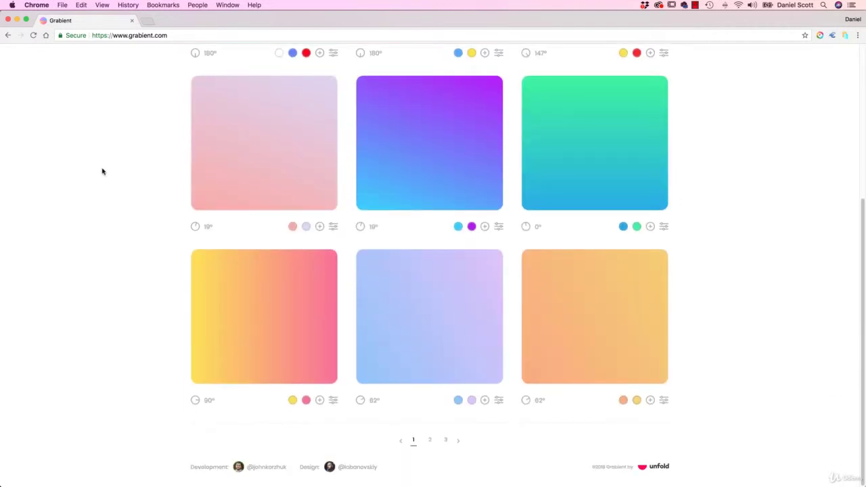
pyautogui.scroll(5, 108, 183)
pyautogui.scroll(-5, 111, 186)
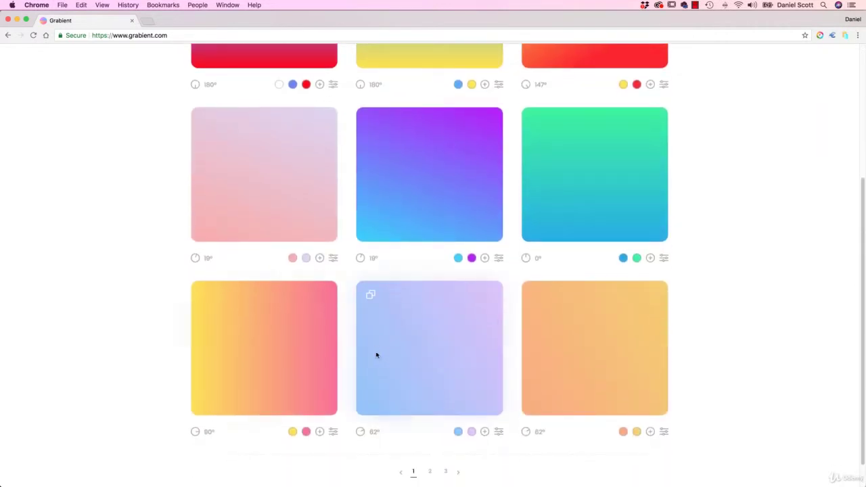
pyautogui.click(431, 472)
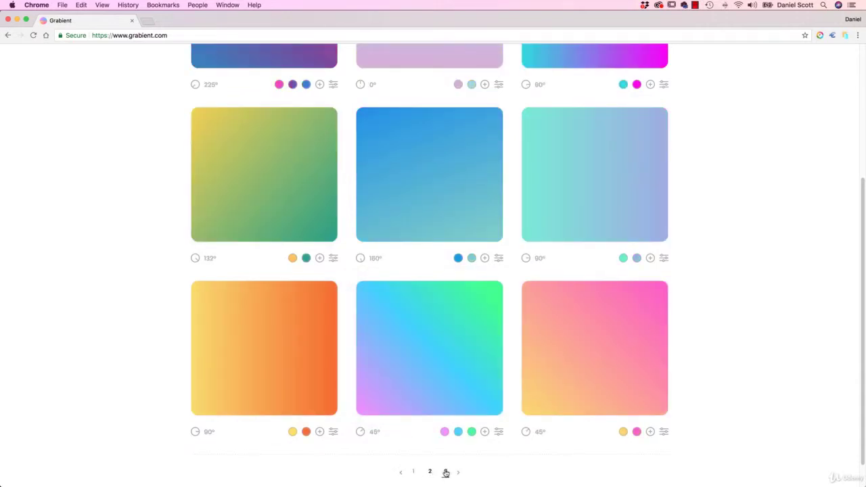
pyautogui.click(446, 473)
pyautogui.click(429, 472)
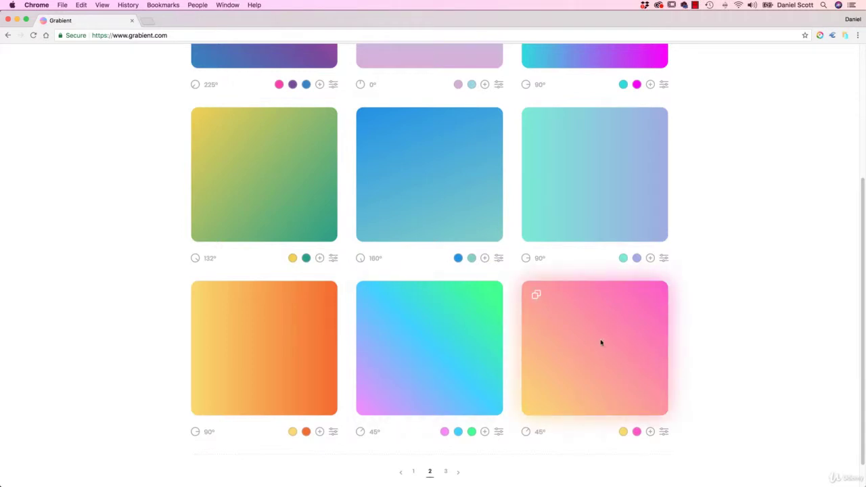
pyautogui.scroll(-1, 668, 304)
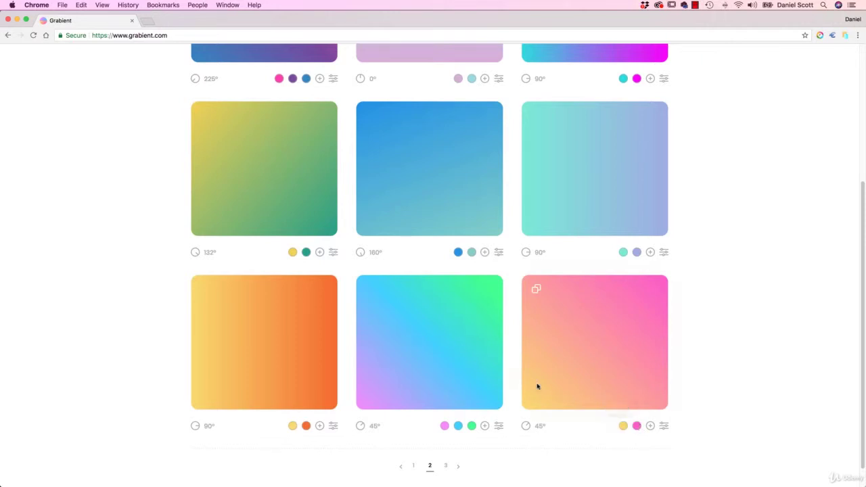
# Copy the yellow hex #FBDA61 from the pink-yellow gradient card.
pyautogui.click(622, 426)
pyautogui.moveTo(578, 398); pyautogui.dragTo(556, 398)
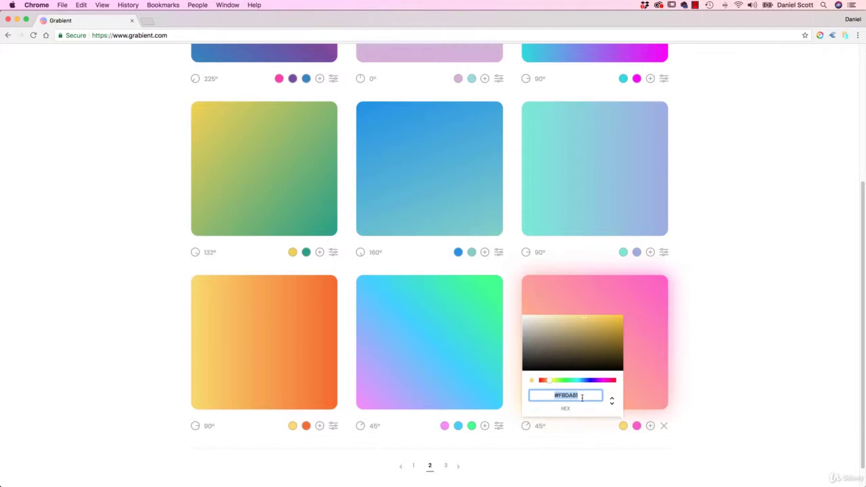
pyautogui.rightClick(573, 398)
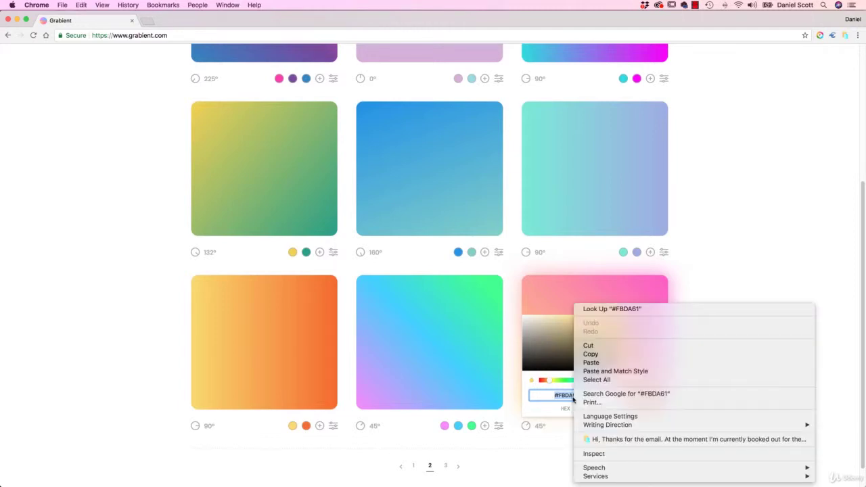
pyautogui.click(587, 362)
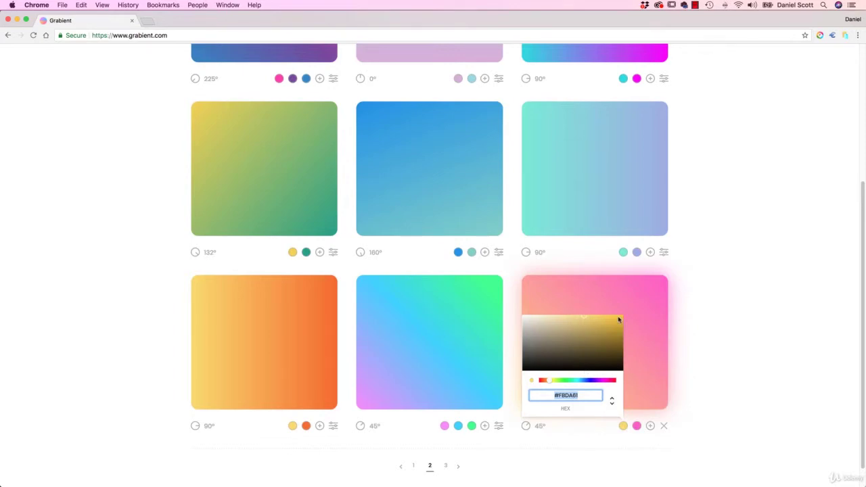
# In Photoshop, change the gradient's left stop to the pasted yellow FBDA61.
pyautogui.press('super+Tab')
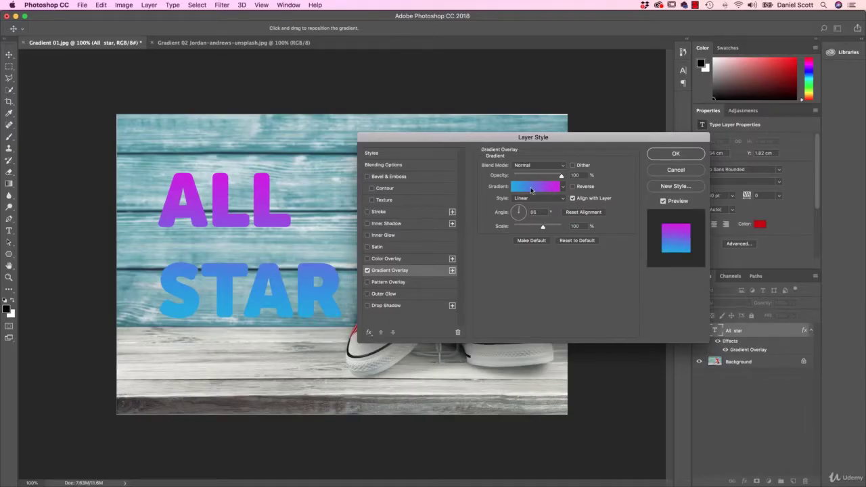
pyautogui.click(522, 190)
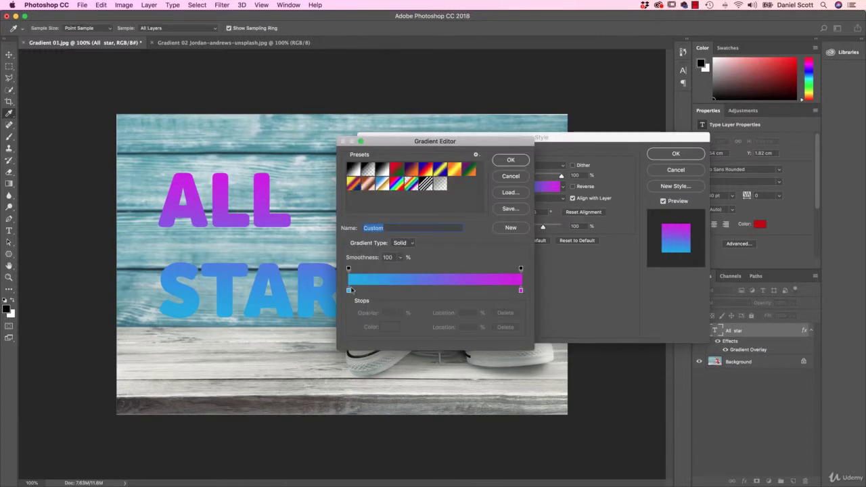
pyautogui.doubleClick(348, 291)
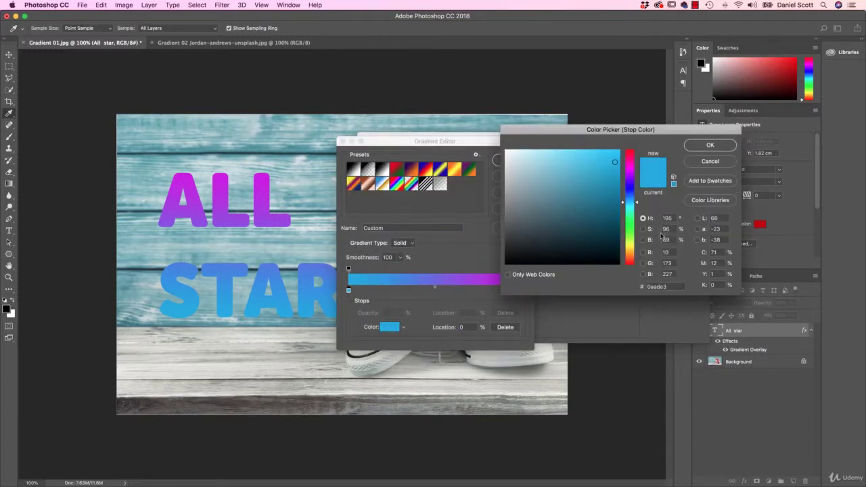
pyautogui.moveTo(674, 287); pyautogui.dragTo(628, 295)
pyautogui.press('super+v')
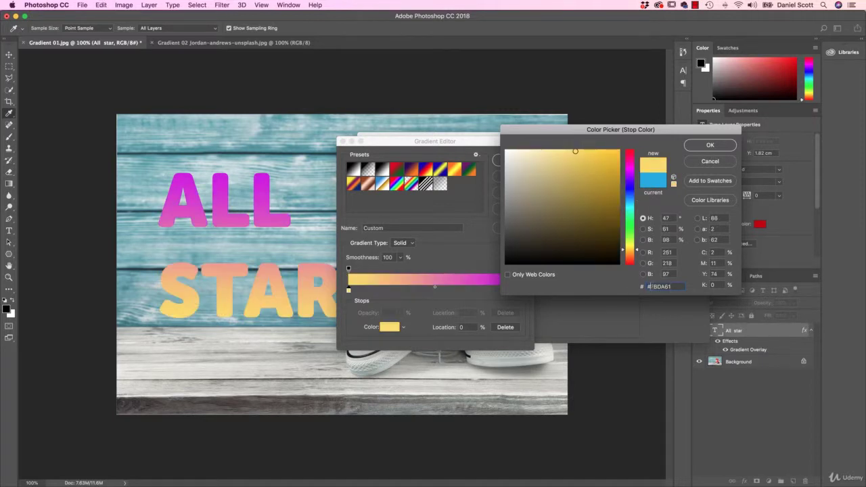
pyautogui.press('BackSpace')
pyautogui.click(709, 146)
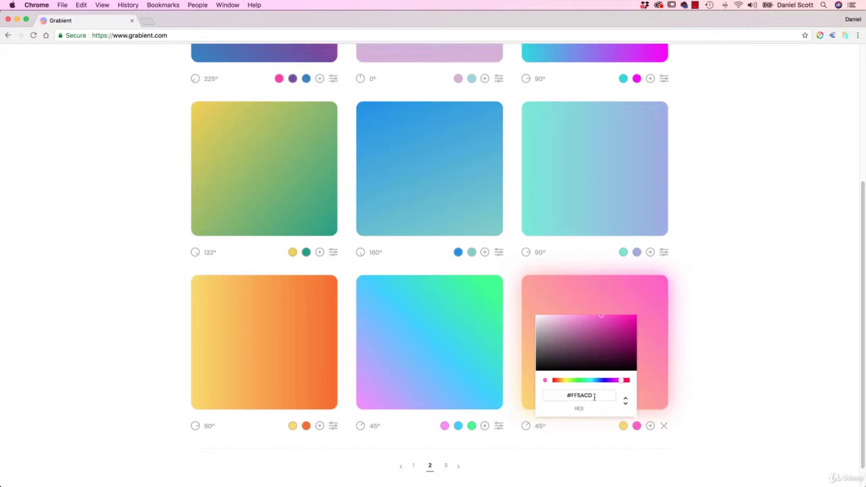
# Copy the pink hex #FF5ACD from Grabient.
pyautogui.doubleClick(569, 398)
pyautogui.press('super+c')
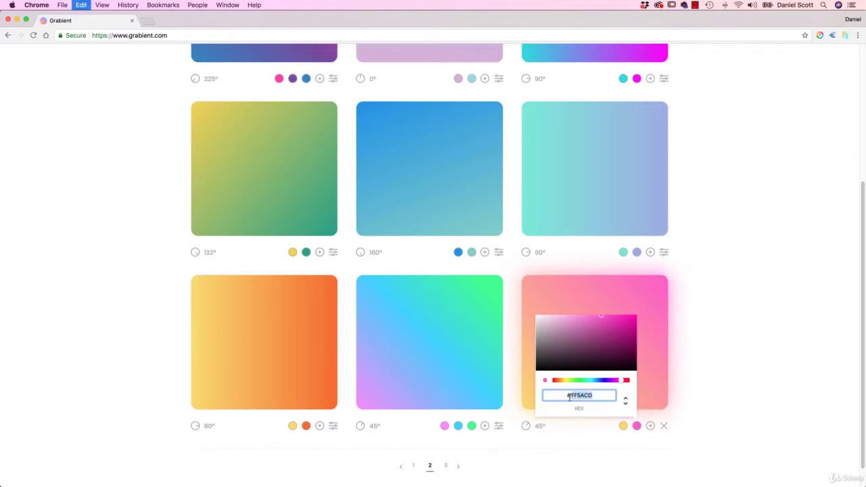
pyautogui.press('super+Tab')
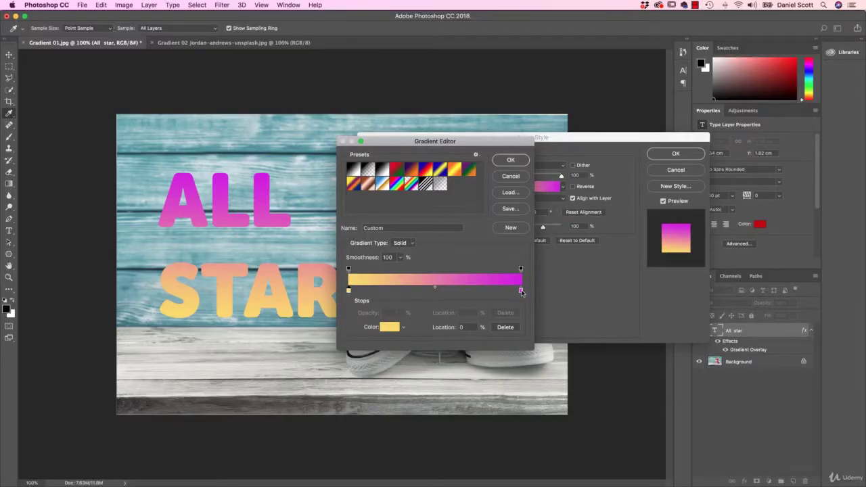
# Paste FF5ACD into the right gradient stop and accept the yellow-to-pink gradient.
pyautogui.doubleClick(521, 290)
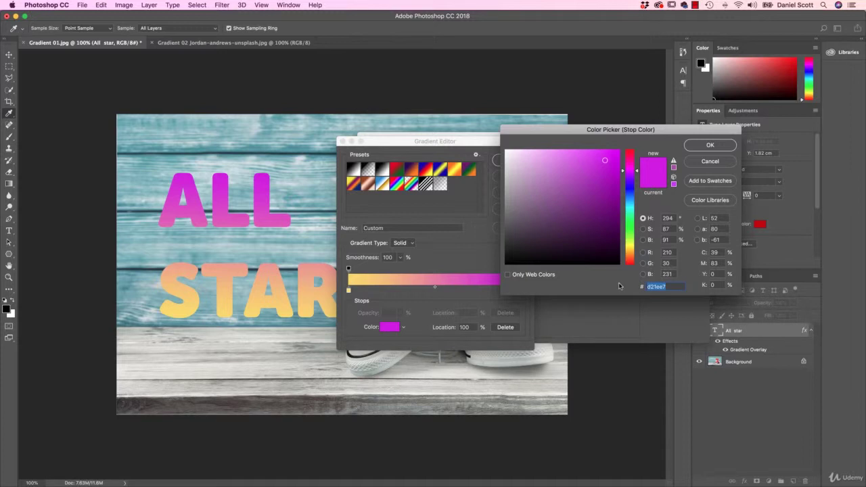
pyautogui.press('super+v')
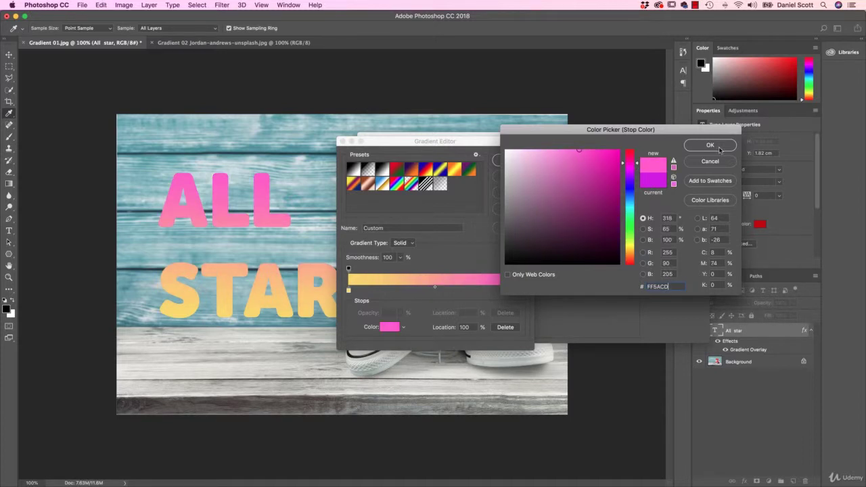
pyautogui.click(719, 148)
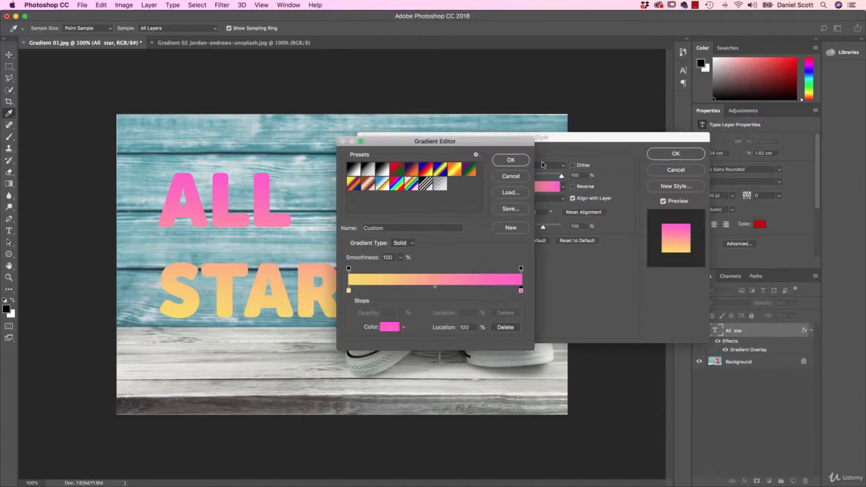
pyautogui.click(512, 161)
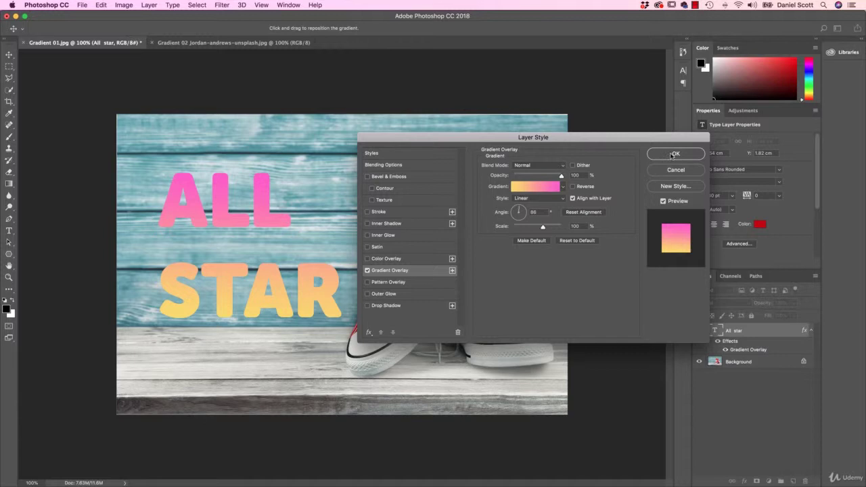
# Confirm the Layer Style with its yellow-to-pink overlay and close the fx menu unused.
pyautogui.click(672, 155)
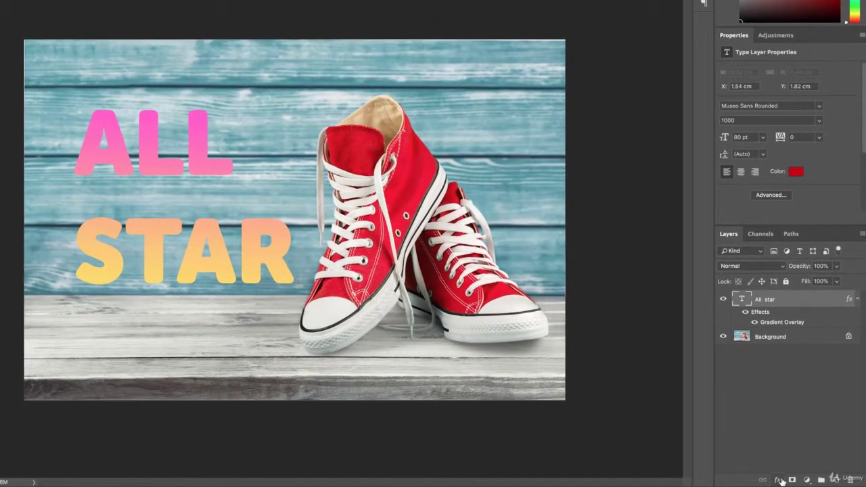
pyautogui.click(775, 480)
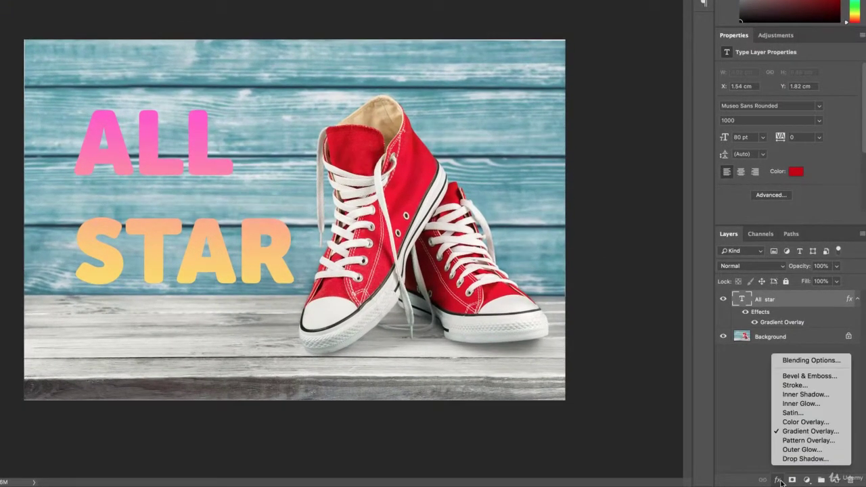
pyautogui.click(755, 408)
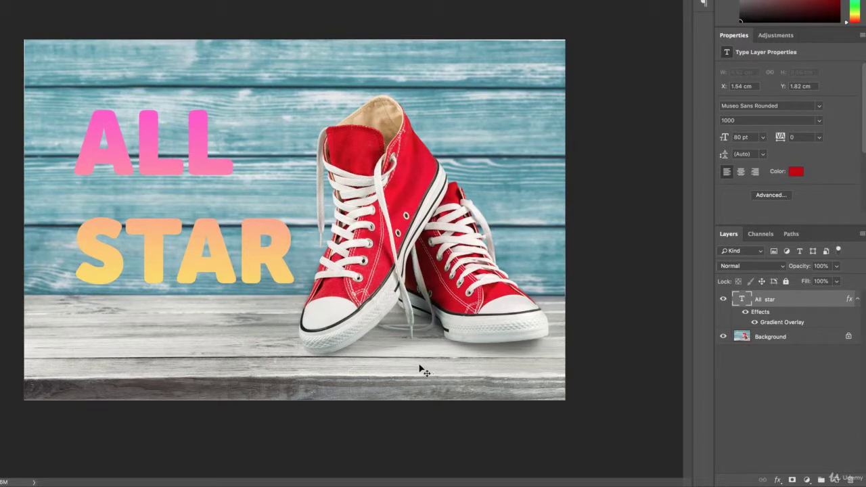
# Turn the locked Background photo layer into a normal layer named 'Shoes' and show its layer effects.
pyautogui.click(771, 337)
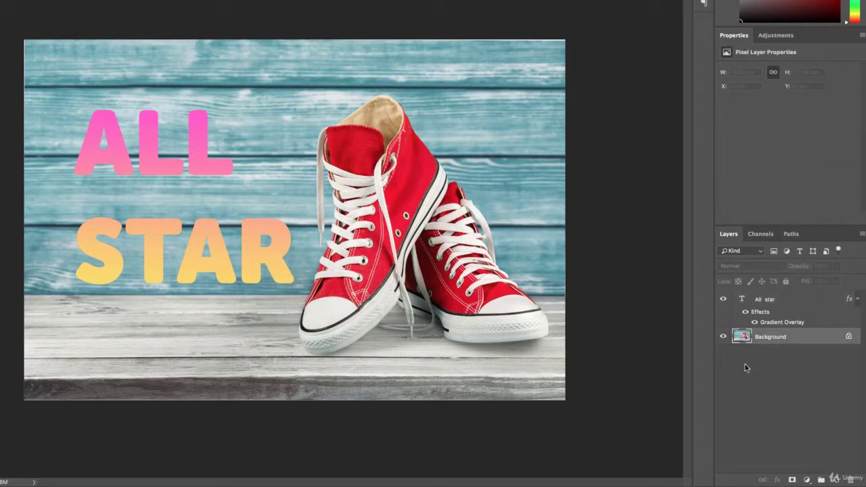
pyautogui.doubleClick(777, 337)
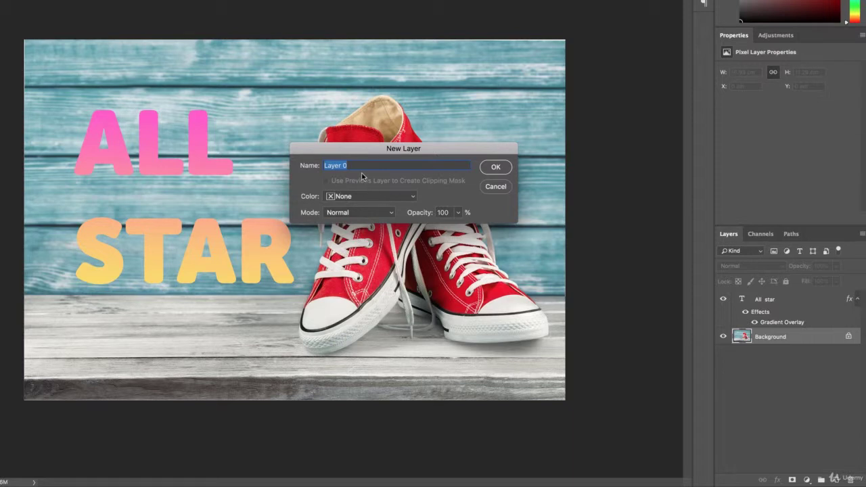
pyautogui.write('Shoes')
pyautogui.press('Return')
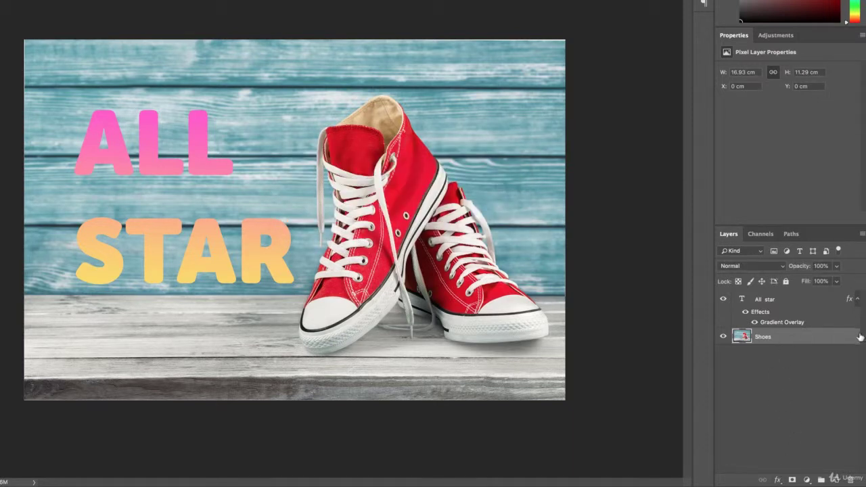
pyautogui.click(779, 480)
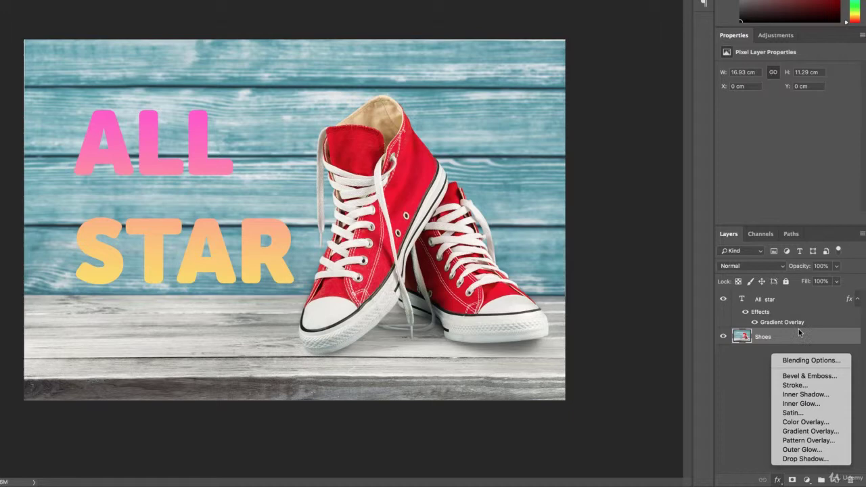
# Add a Gradient Overlay to the Shoes layer and preview the Dissolve and Darken blend modes.
pyautogui.click(797, 434)
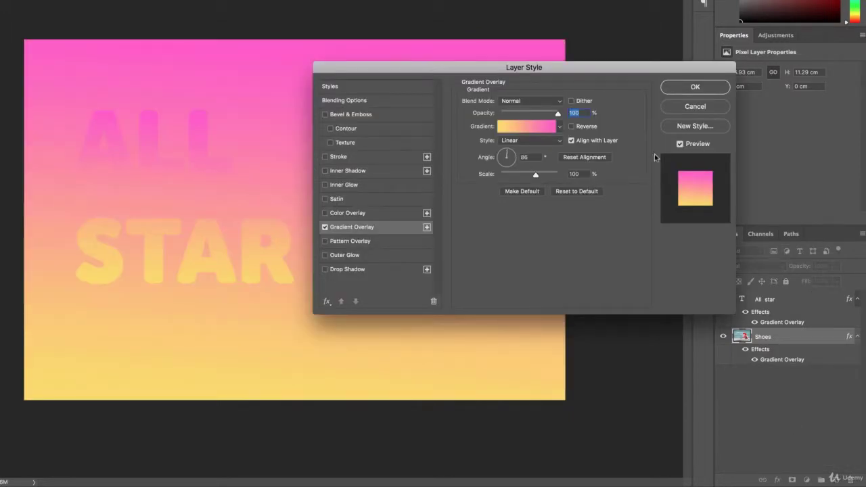
pyautogui.moveTo(662, 71); pyautogui.dragTo(678, 142)
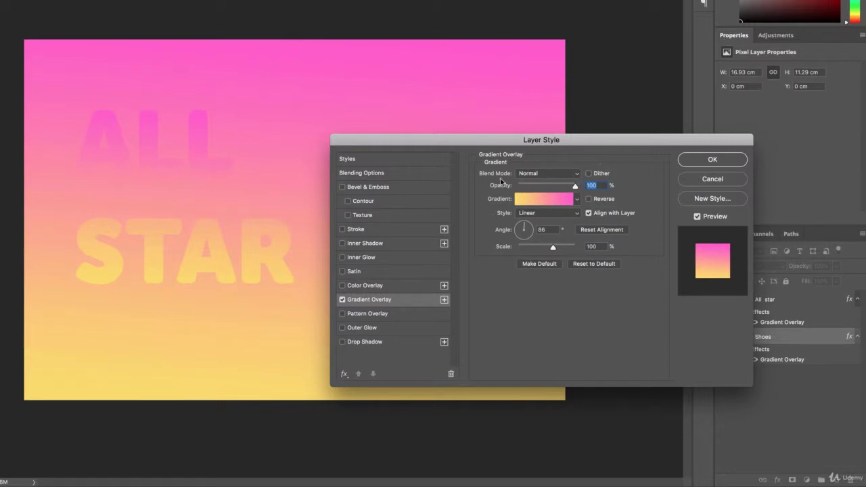
pyautogui.click(554, 175)
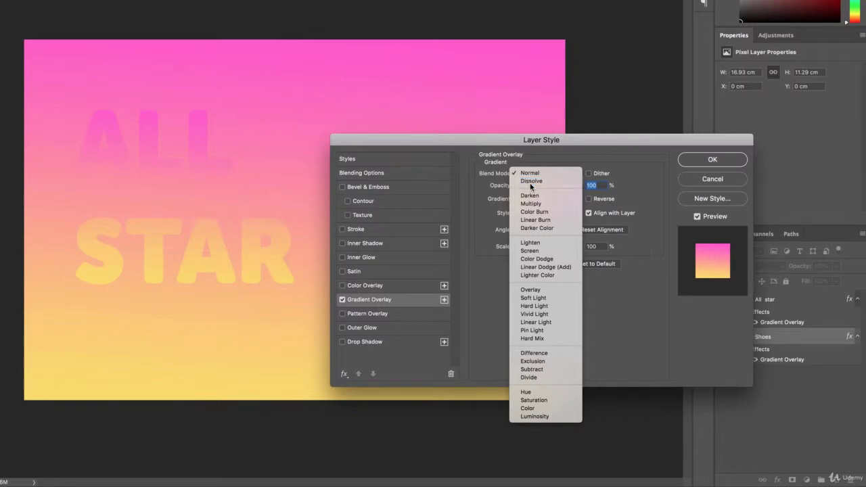
pyautogui.click(531, 182)
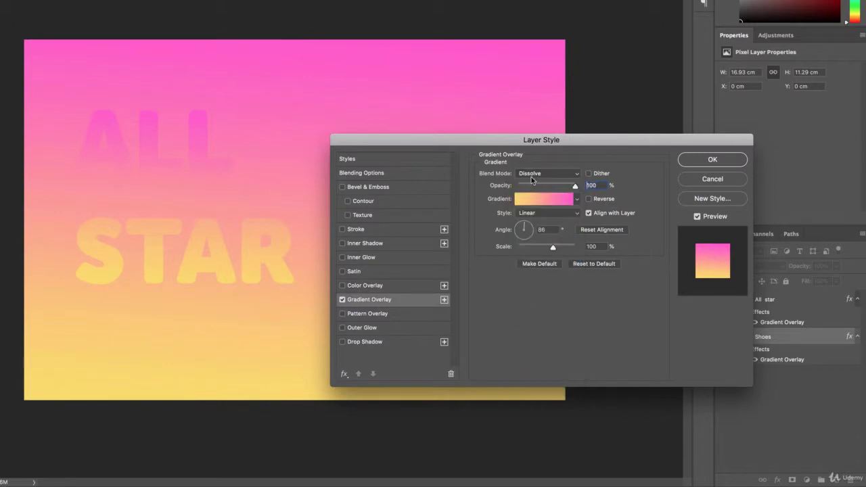
pyautogui.click(531, 180)
pyautogui.click(533, 191)
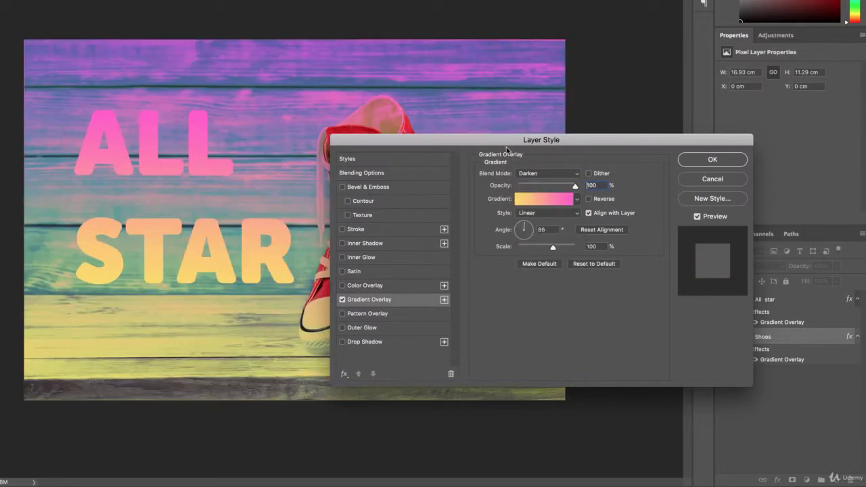
pyautogui.moveTo(505, 146); pyautogui.dragTo(581, 148)
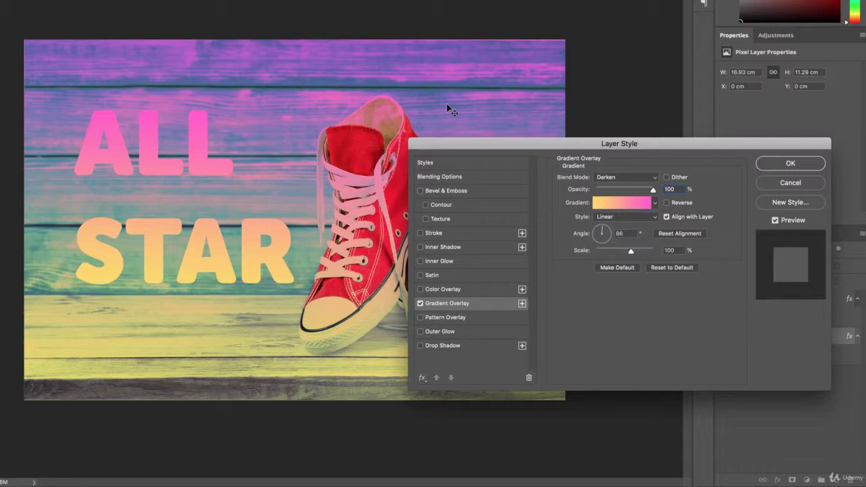
# Preview the overlay in Multiply mode, dropping opacity to 57% before returning it to 100%.
pyautogui.click(629, 179)
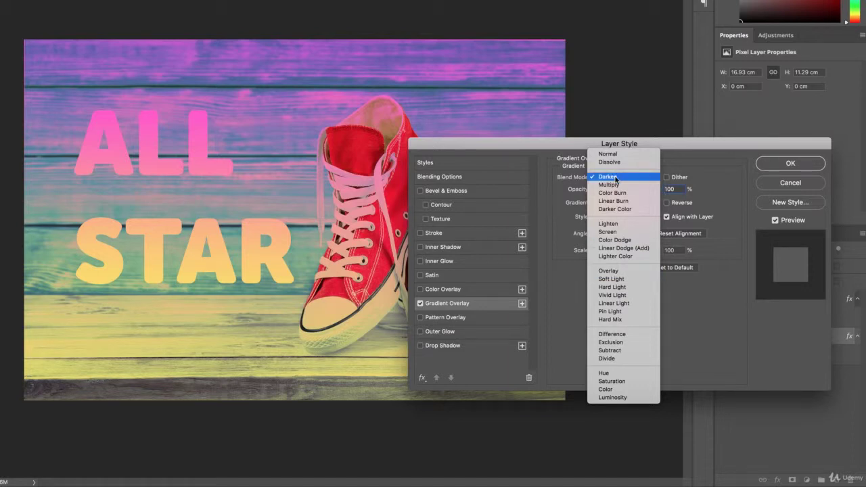
pyautogui.click(615, 185)
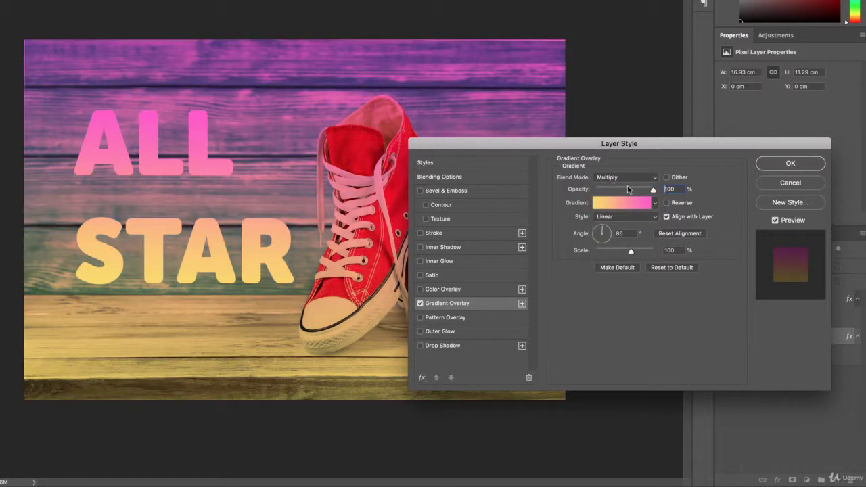
pyautogui.moveTo(631, 146); pyautogui.dragTo(670, 26)
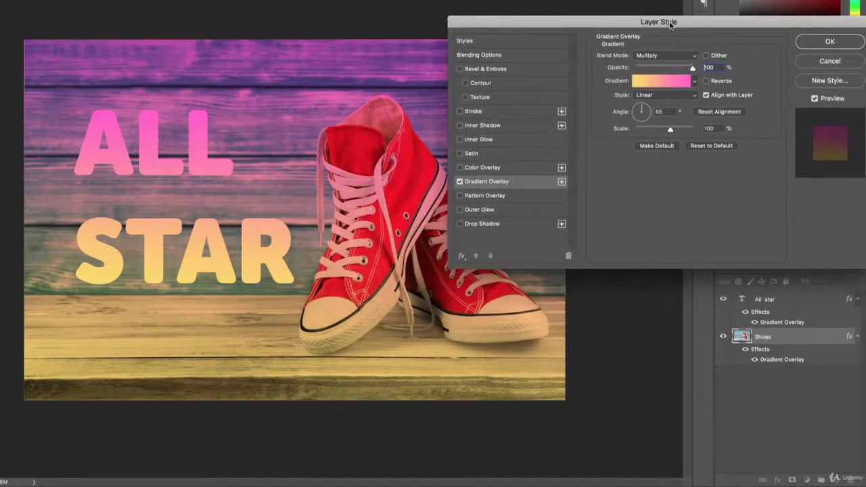
pyautogui.click(693, 83)
pyautogui.click(668, 70)
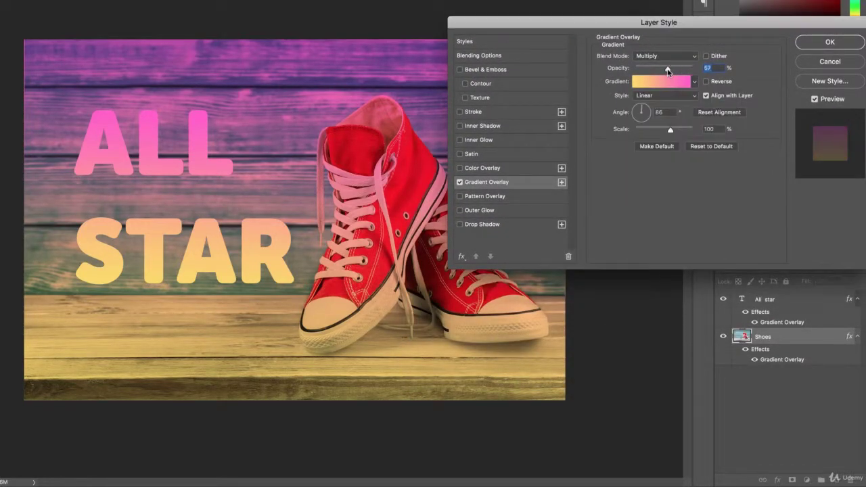
pyautogui.click(668, 68)
pyautogui.click(667, 55)
pyautogui.click(728, 45)
pyautogui.click(697, 70)
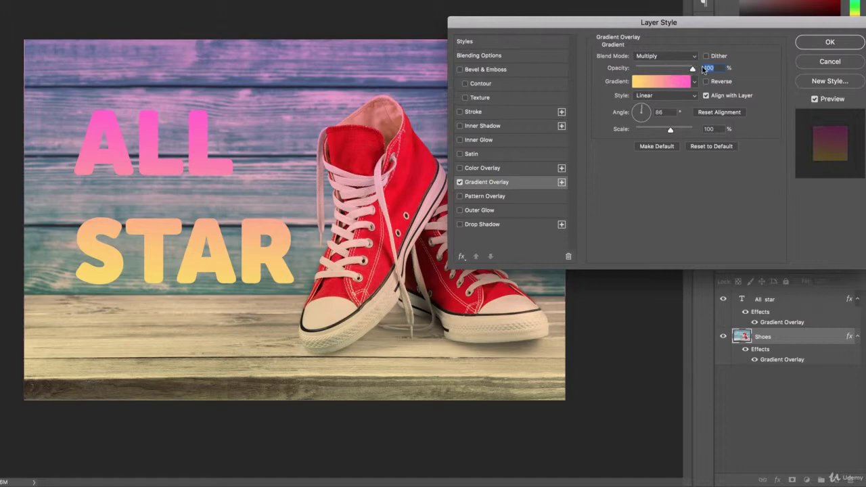
# Compare the Color Burn, Linear Burn, Darker Color and Lighten blend modes for the overlay.
pyautogui.click(655, 58)
pyautogui.click(658, 67)
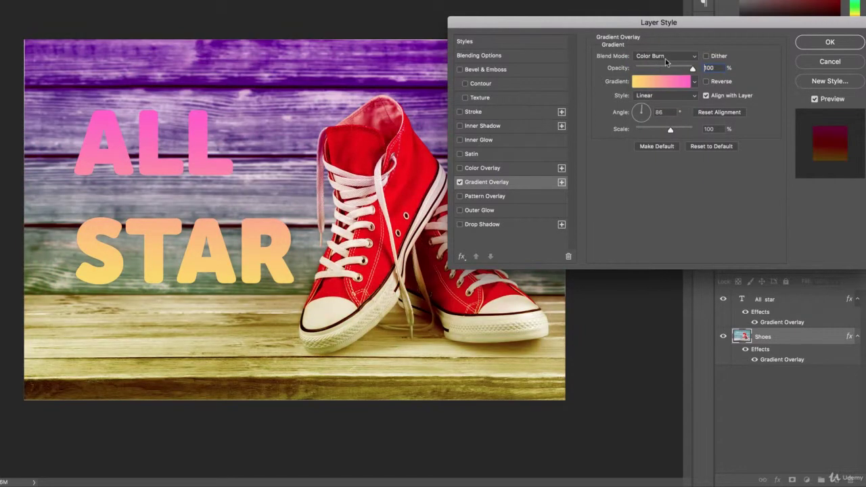
pyautogui.click(665, 59)
pyautogui.click(665, 68)
pyautogui.click(667, 58)
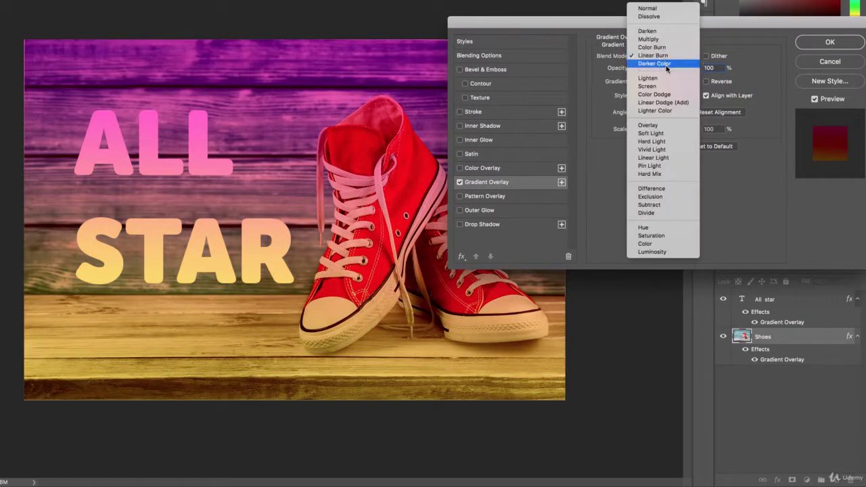
pyautogui.click(661, 65)
pyautogui.click(660, 57)
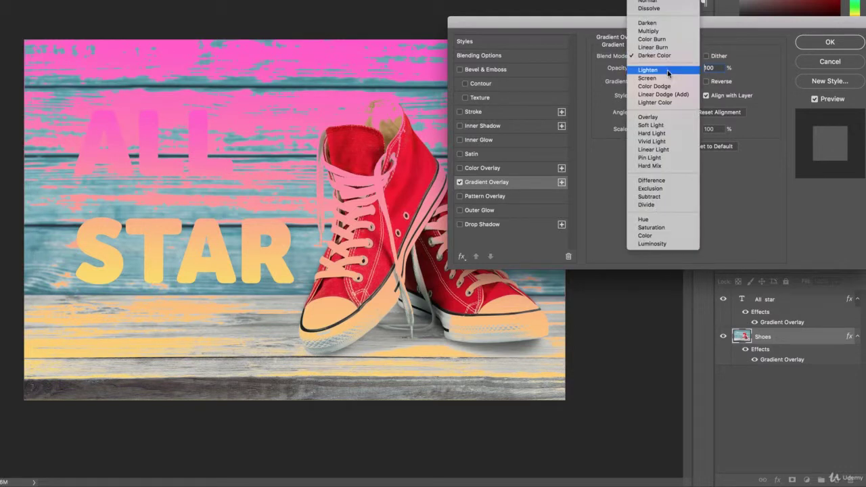
pyautogui.click(662, 70)
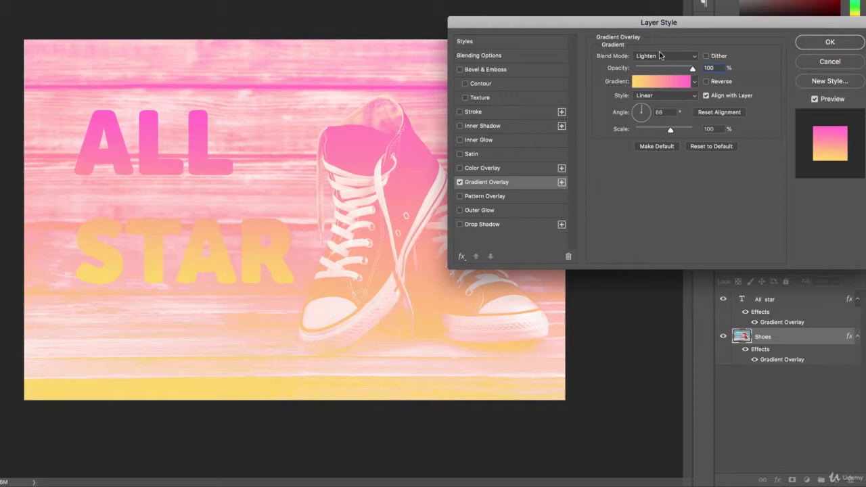
# Compare the Screen, Color Dodge, Linear Dodge (Add) and Overlay blend modes.
pyautogui.click(662, 55)
pyautogui.click(658, 64)
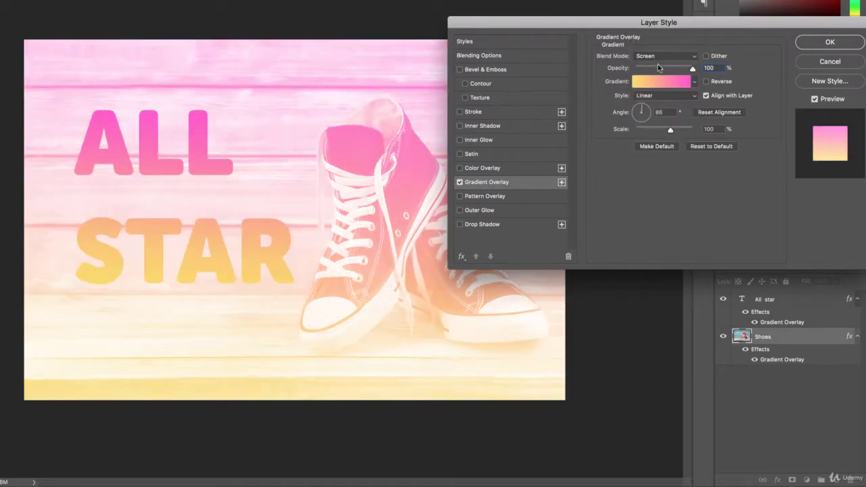
pyautogui.click(660, 61)
pyautogui.click(662, 64)
pyautogui.click(660, 57)
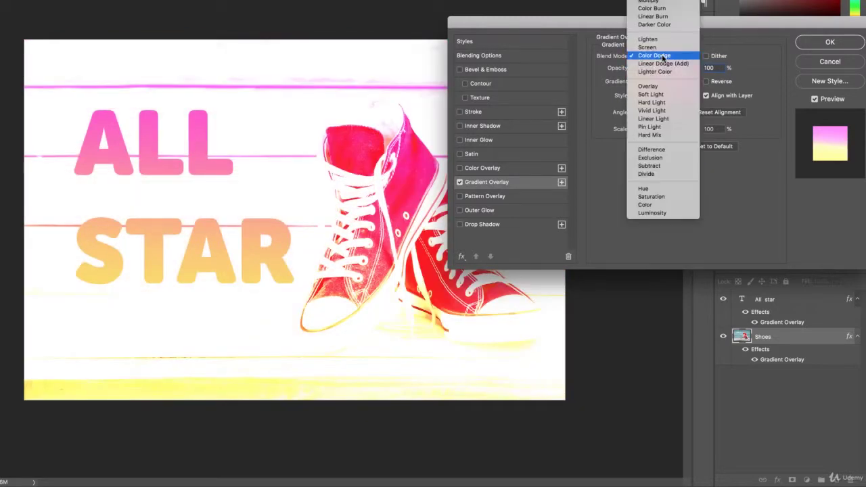
pyautogui.click(661, 64)
pyautogui.click(659, 60)
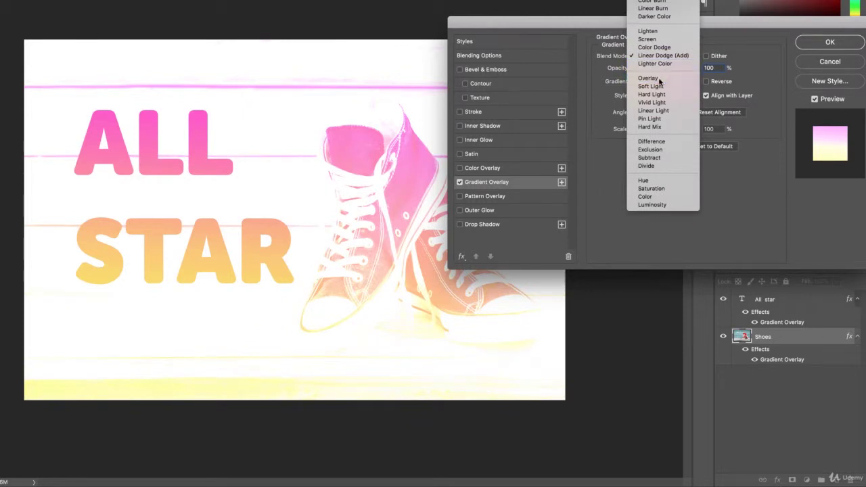
pyautogui.click(659, 80)
# Try Soft Light, Vivid Light and Hard Light, then settle on Lighten blend mode.
pyautogui.click(668, 60)
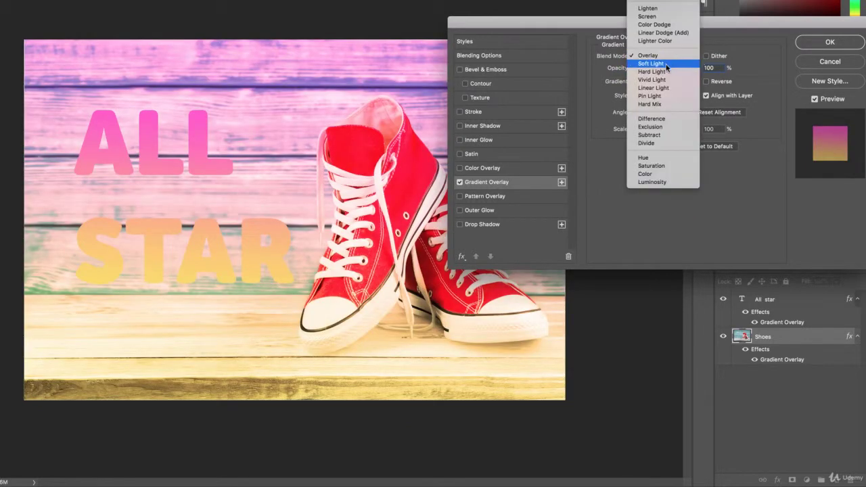
pyautogui.click(667, 64)
pyautogui.click(668, 60)
pyautogui.click(666, 71)
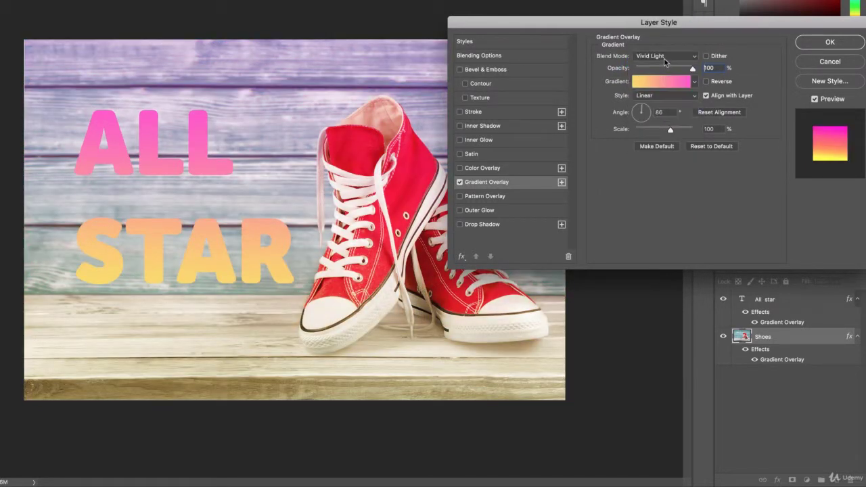
pyautogui.click(665, 57)
pyautogui.click(659, 47)
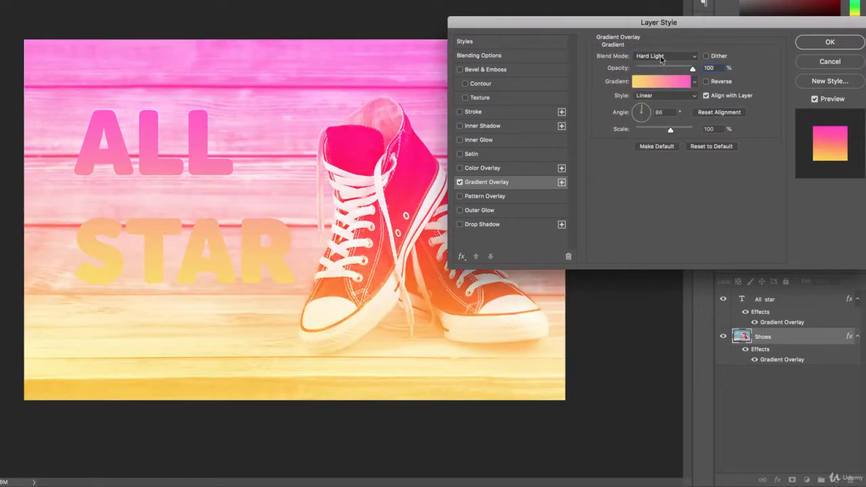
pyautogui.click(661, 60)
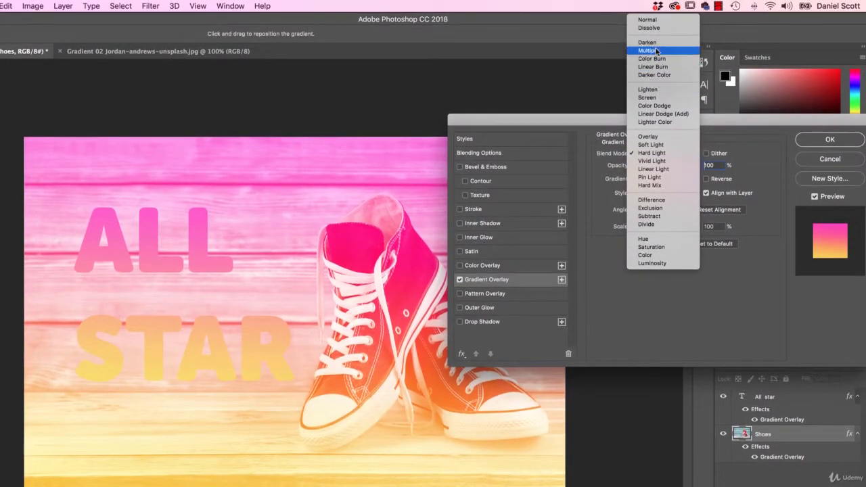
pyautogui.click(667, 90)
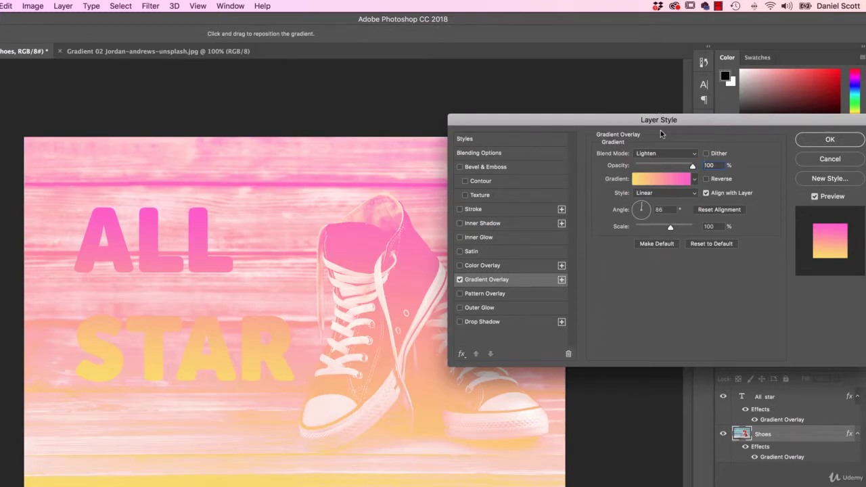
# Apply the Lighten gradient overlay and check the Shoes layer's effects list without changes.
pyautogui.click(830, 139)
pyautogui.click(778, 398)
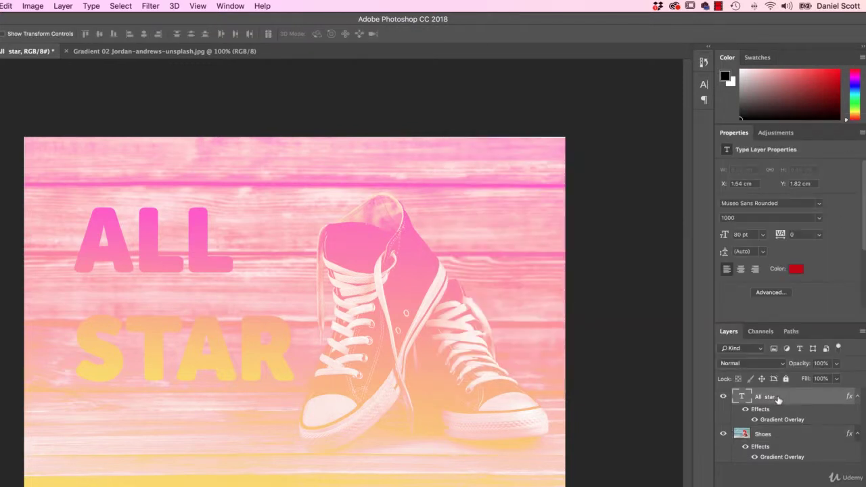
pyautogui.click(772, 436)
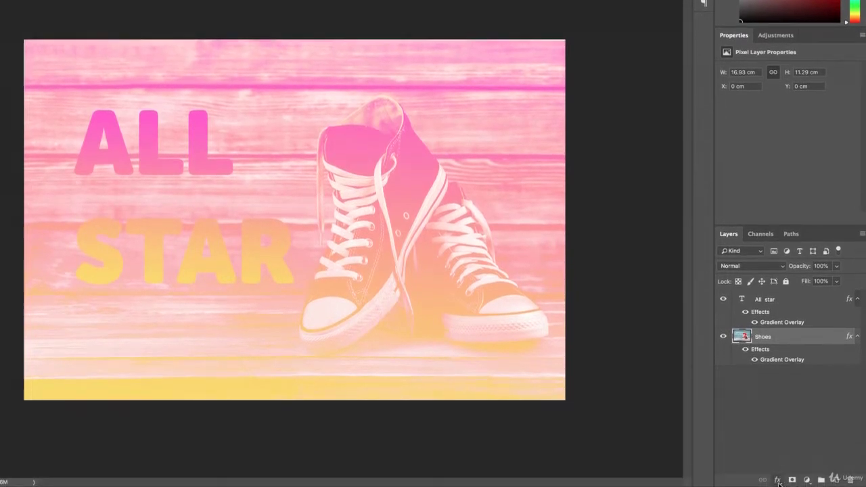
pyautogui.click(778, 479)
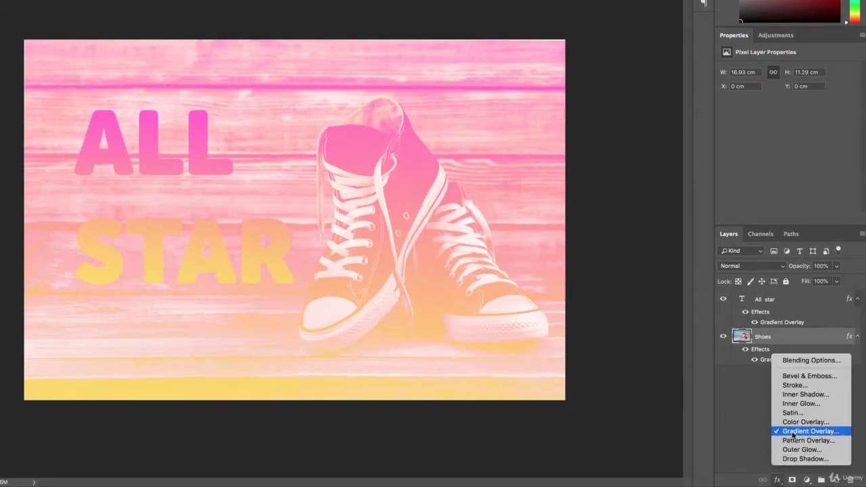
pyautogui.click(776, 432)
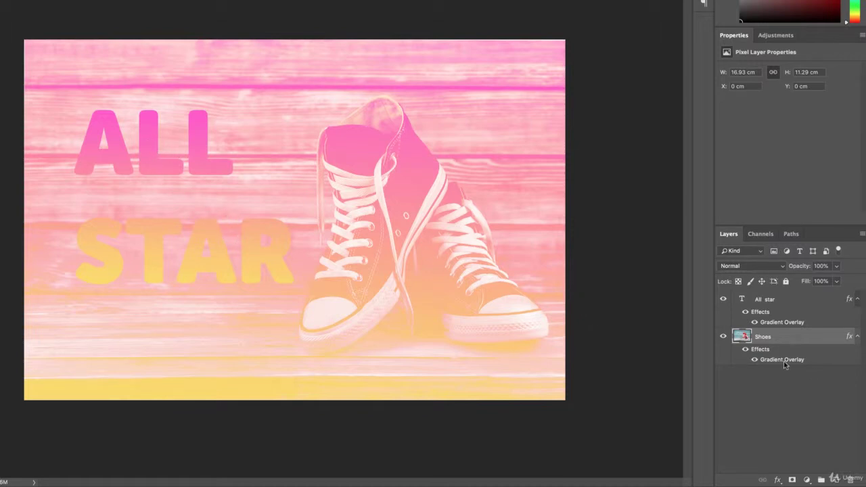
# Toggle the All star layer and its Gradient Overlay off and on to compare, leaving both visible.
pyautogui.click(789, 300)
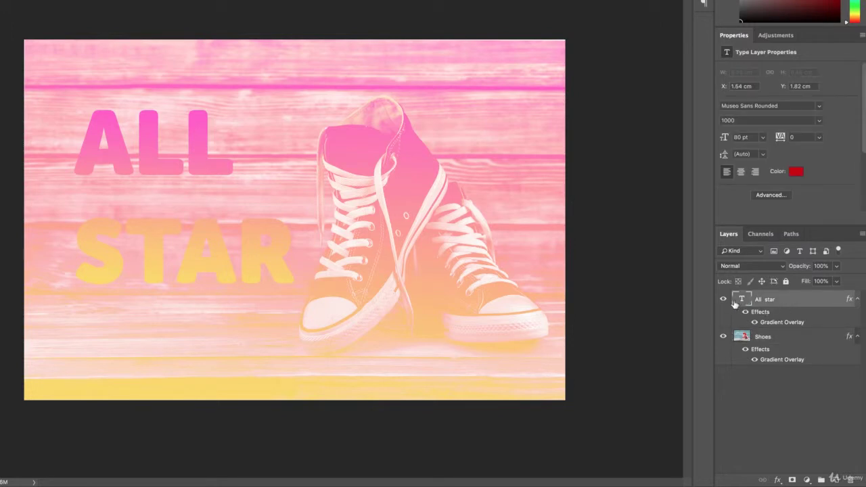
pyautogui.click(722, 299)
pyautogui.click(723, 299)
pyautogui.click(746, 314)
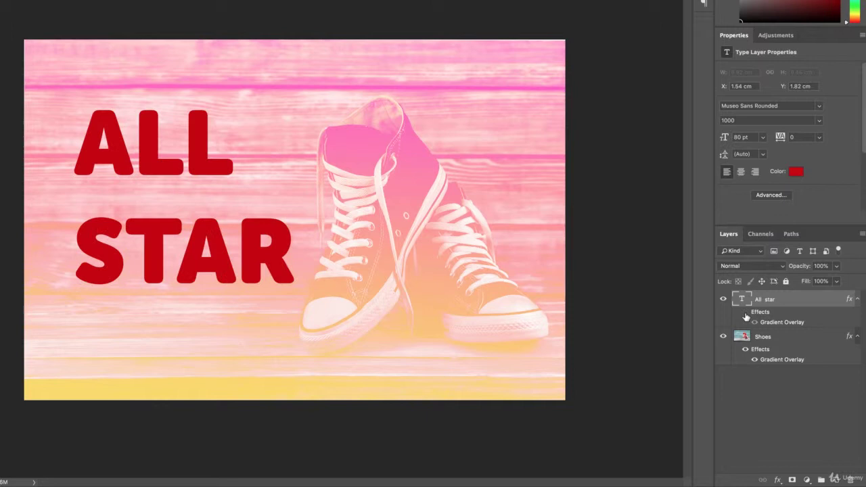
pyautogui.click(745, 314)
pyautogui.click(755, 323)
pyautogui.click(756, 322)
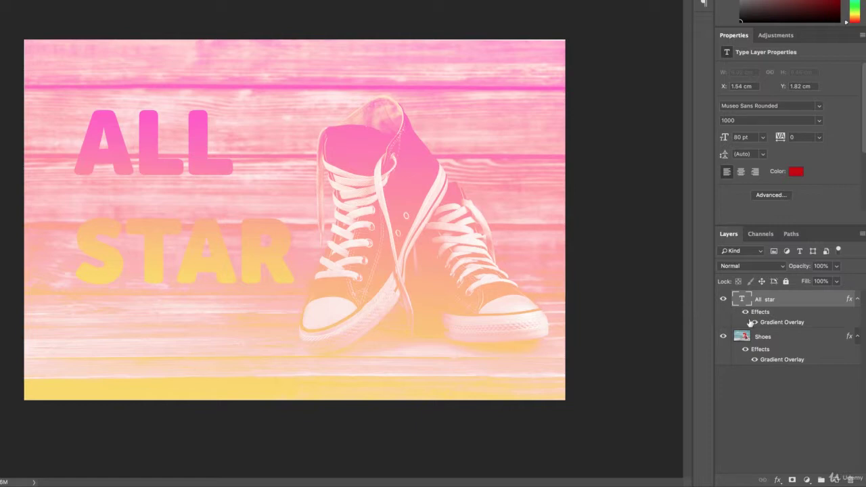
pyautogui.click(755, 322)
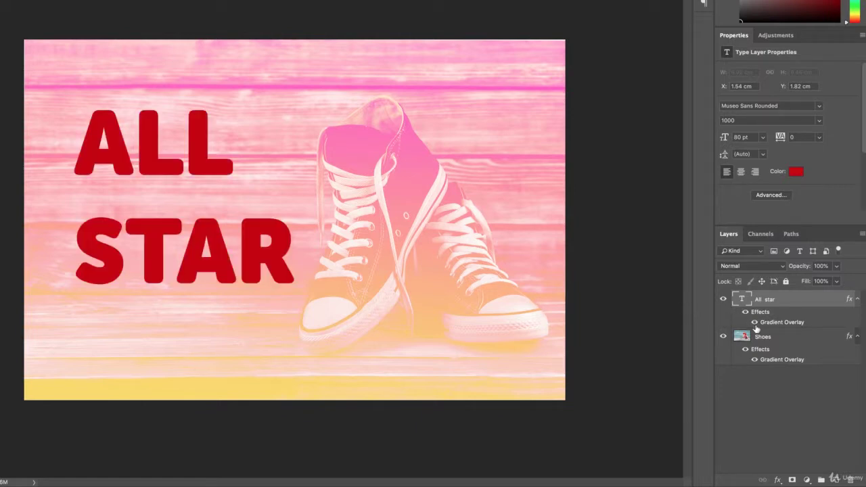
pyautogui.click(754, 323)
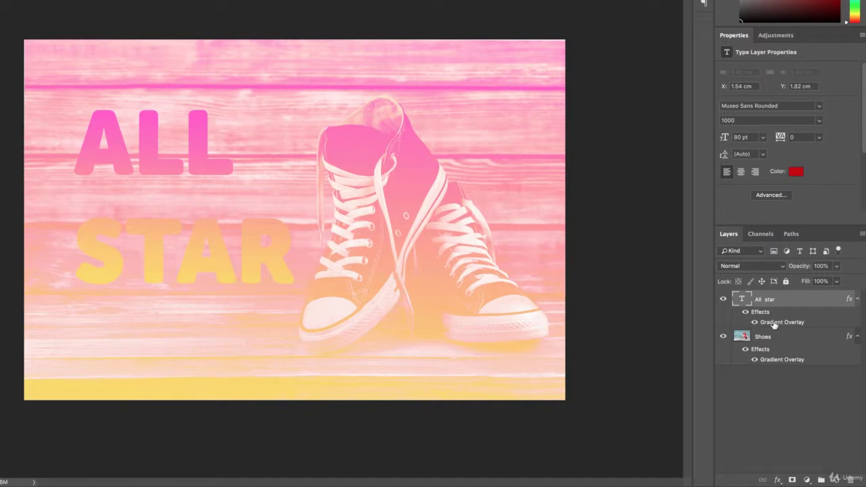
pyautogui.doubleClick(774, 323)
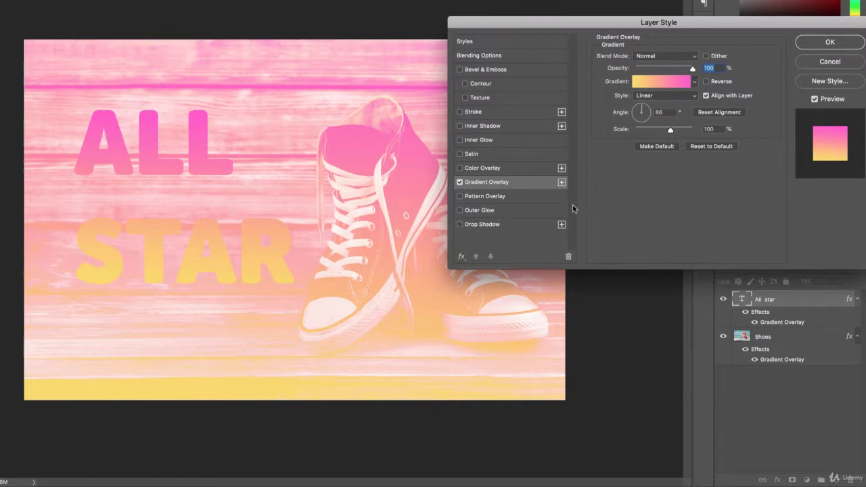
pyautogui.click(527, 198)
pyautogui.click(459, 197)
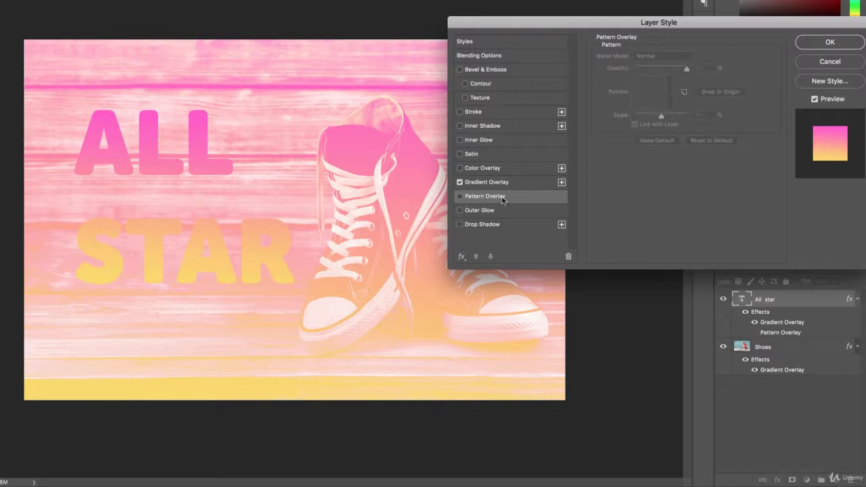
pyautogui.click(522, 184)
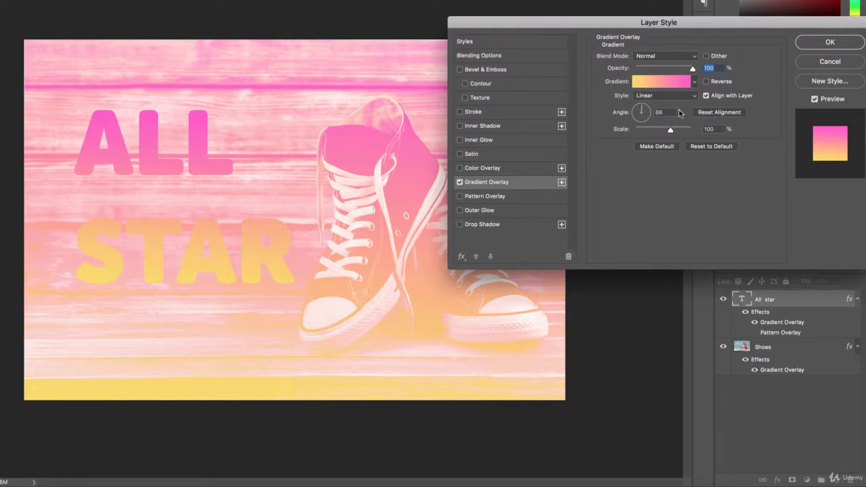
pyautogui.click(706, 81)
pyautogui.click(706, 81)
pyautogui.click(658, 59)
pyautogui.click(660, 95)
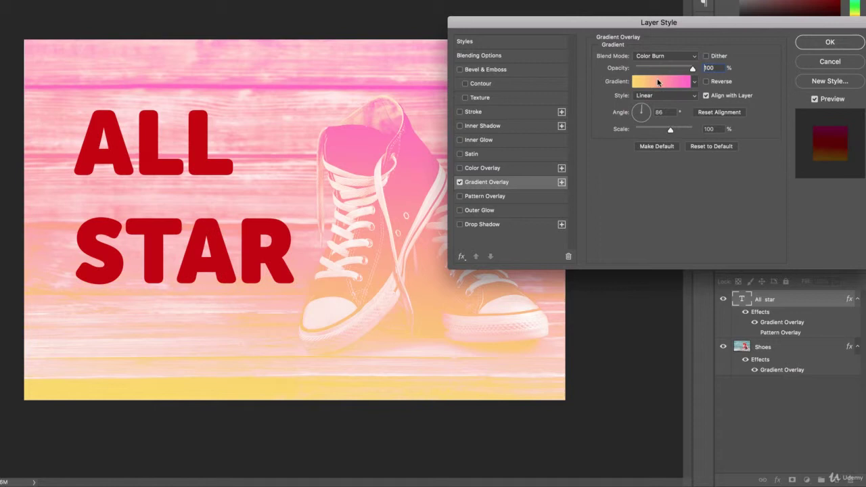
pyautogui.click(667, 59)
pyautogui.click(648, 17)
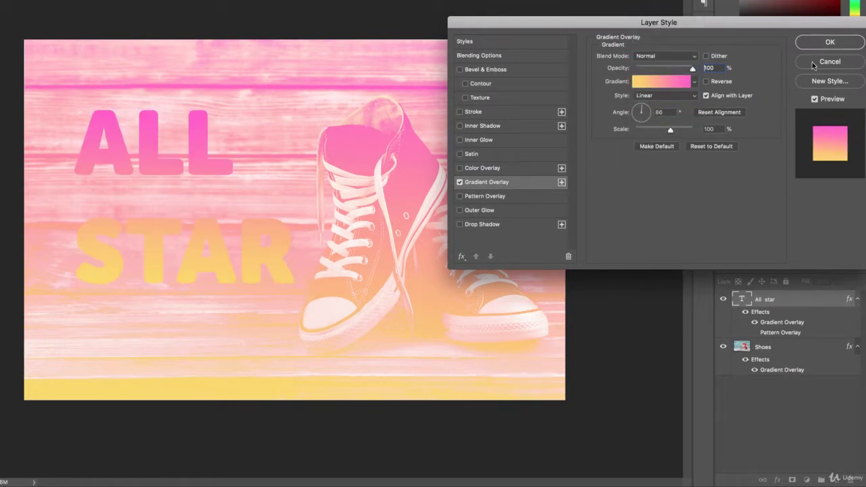
pyautogui.click(844, 46)
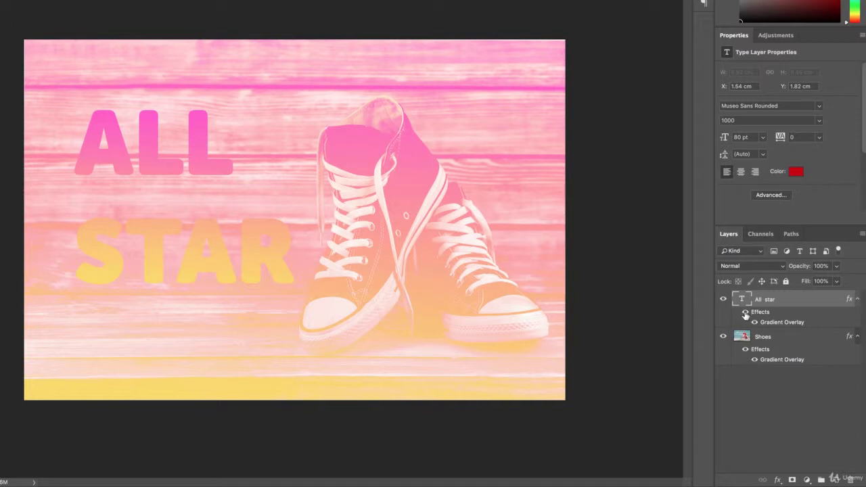
# Hide the All star layer's effects and set the text colour to ffffff.
pyautogui.click(745, 312)
pyautogui.click(796, 172)
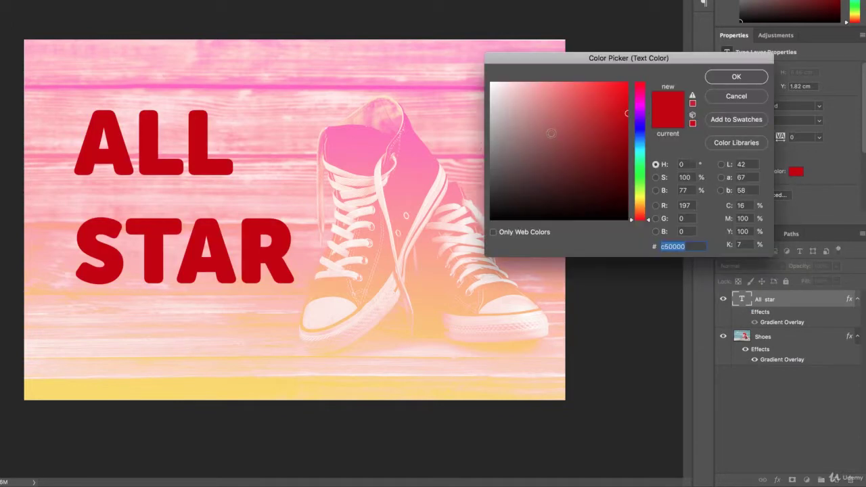
pyautogui.write('ffffff')
pyautogui.press('Return')
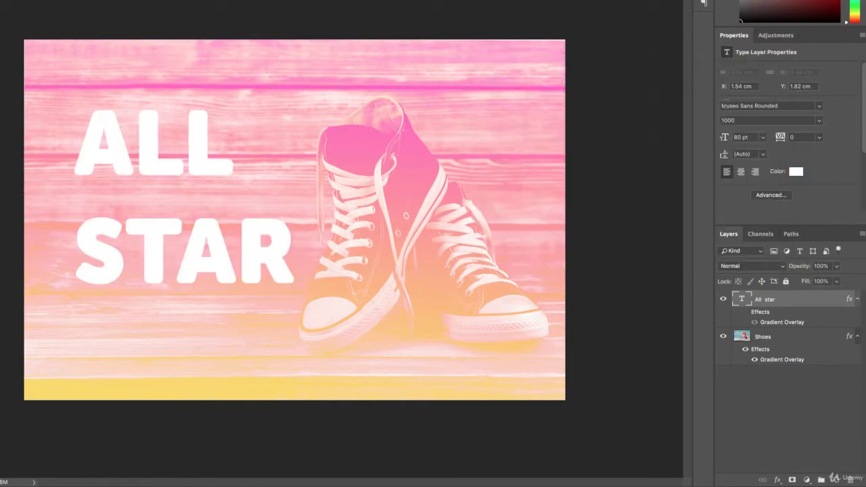
# Adjust the text colour in the colour picker until it is pure white ffffff.
pyautogui.click(797, 175)
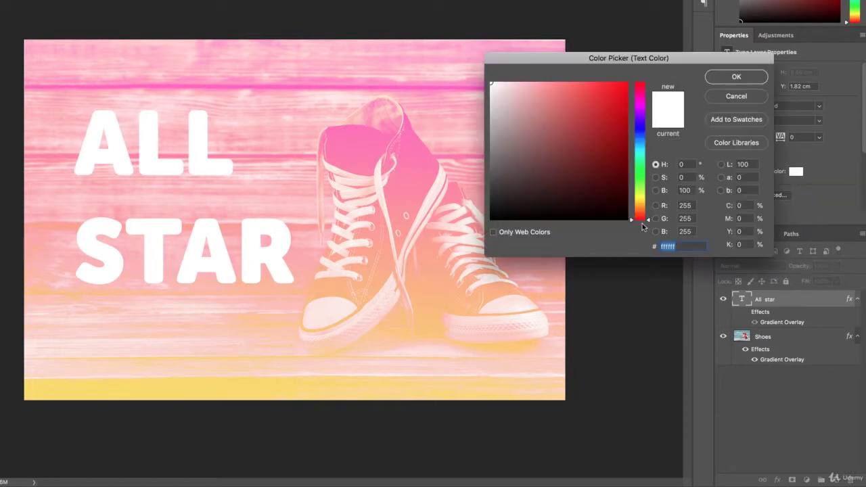
pyautogui.moveTo(649, 223); pyautogui.dragTo(648, 145)
pyautogui.click(565, 116)
pyautogui.moveTo(565, 117)
pyautogui.mouseDown()
pyautogui.moveTo(488, 80)
pyautogui.moveTo(457, 122)
pyautogui.moveTo(435, 235)
pyautogui.moveTo(532, 155)
pyautogui.moveTo(542, 135)
pyautogui.moveTo(492, 83)
pyautogui.mouseUp()
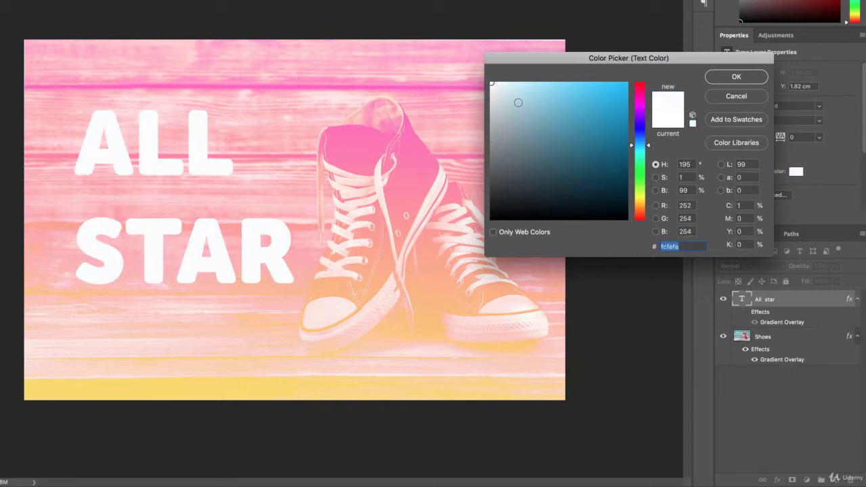
pyautogui.moveTo(532, 116); pyautogui.dragTo(467, 64)
pyautogui.click(752, 83)
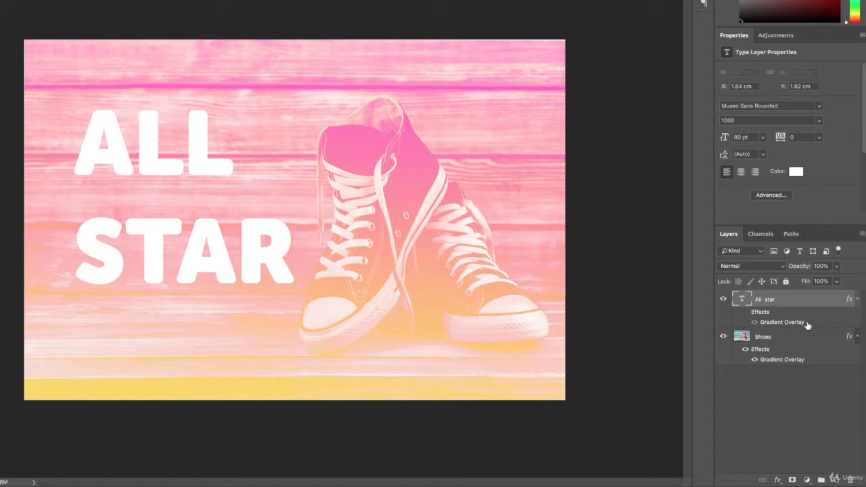
# Delete the ALL STAR text's Gradient Overlay effect and switch to the Gradient 02 splash-shoe photo.
pyautogui.moveTo(790, 324); pyautogui.dragTo(850, 479)
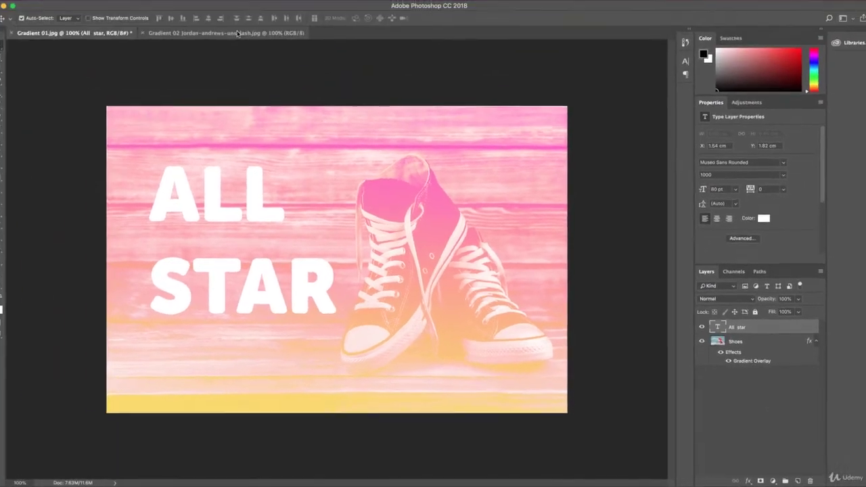
pyautogui.click(242, 43)
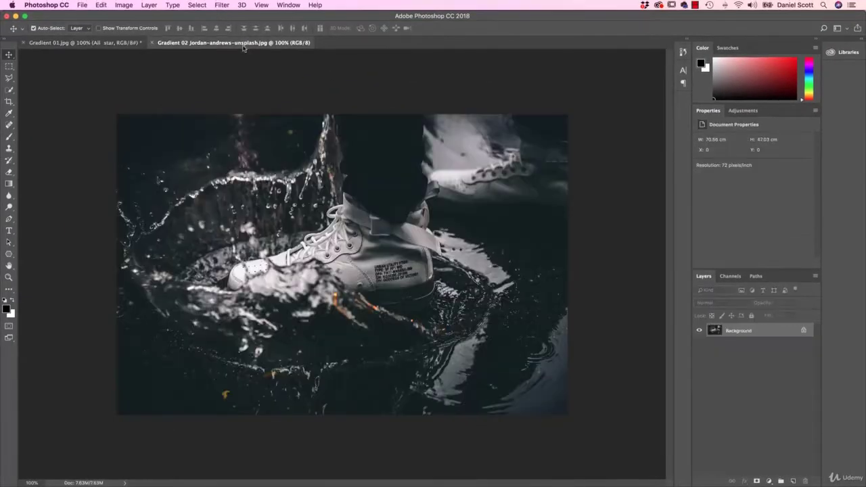